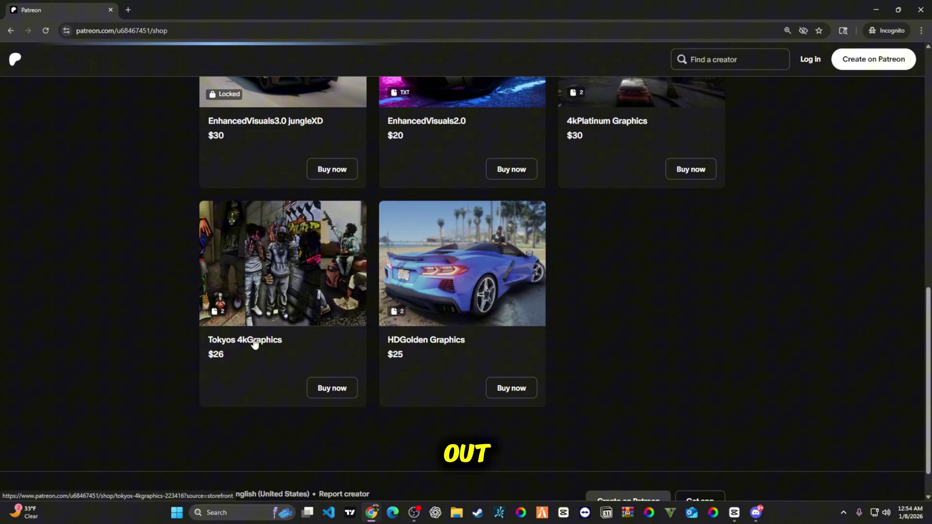
Step: In Discord's #showcase, view a posted screenshot full size, check its options, and close it
{"action": "left_click", "coordinate": [254, 344]}
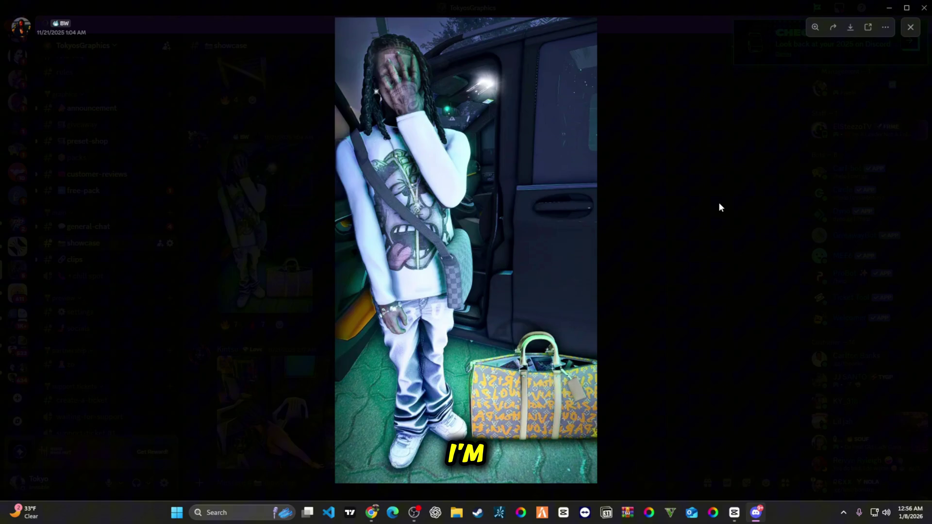
{"action": "left_click", "coordinate": [719, 207]}
{"action": "left_click", "coordinate": [289, 223]}
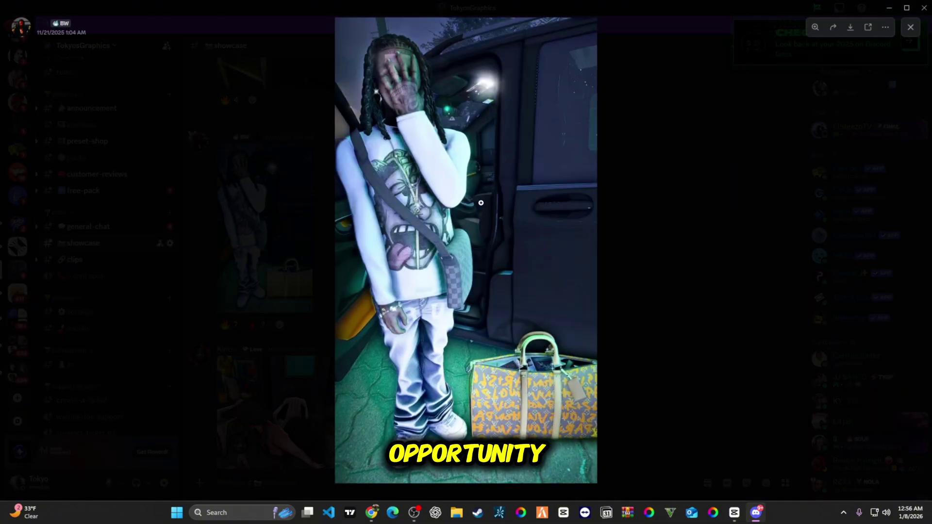
{"action": "right_click", "coordinate": [481, 203]}
{"action": "left_click", "coordinate": [671, 240]}
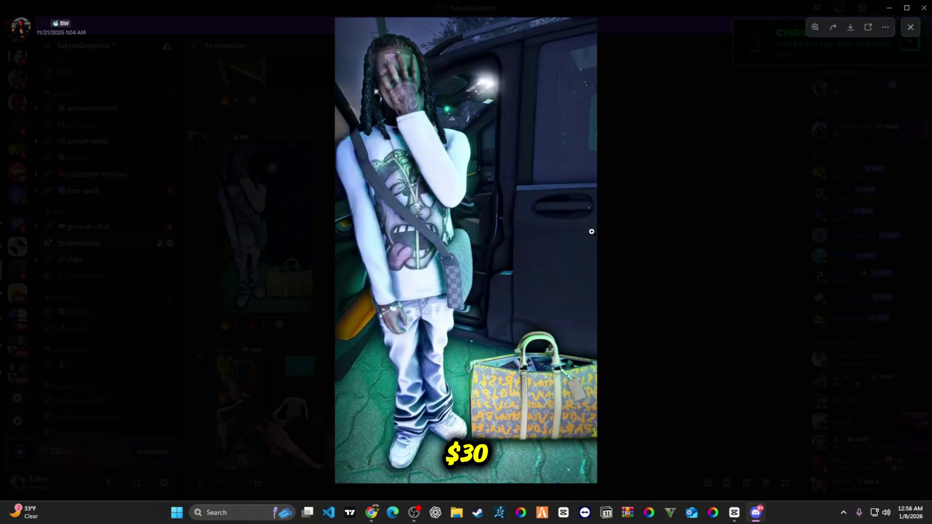
{"action": "left_click", "coordinate": [727, 250]}
Step: Scroll up and view earlier showcase images full size, including the gloved couple picture
{"action": "scroll", "coordinate": [536, 254], "scroll_direction": "up", "scroll_amount": 4}
{"action": "left_click", "coordinate": [294, 226]}
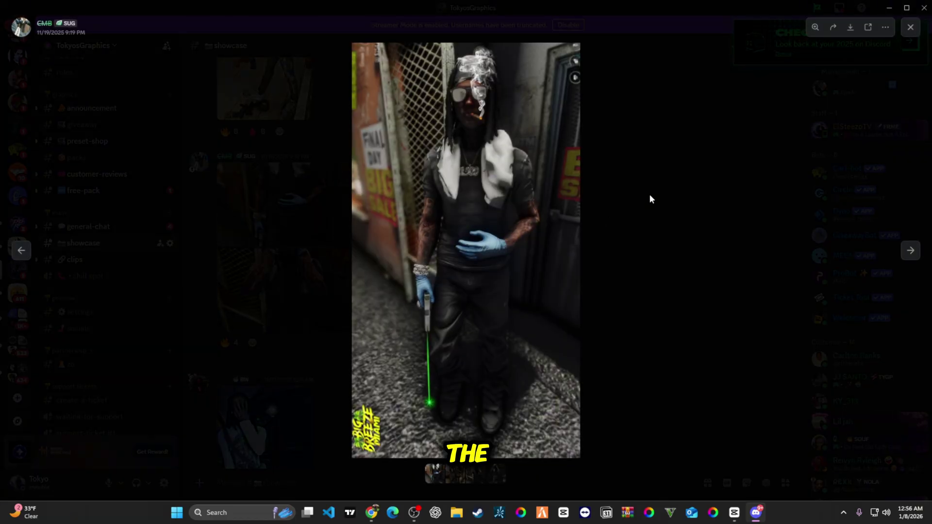
{"action": "left_click", "coordinate": [692, 182]}
{"action": "scroll", "coordinate": [411, 360], "scroll_direction": "up", "scroll_amount": 3}
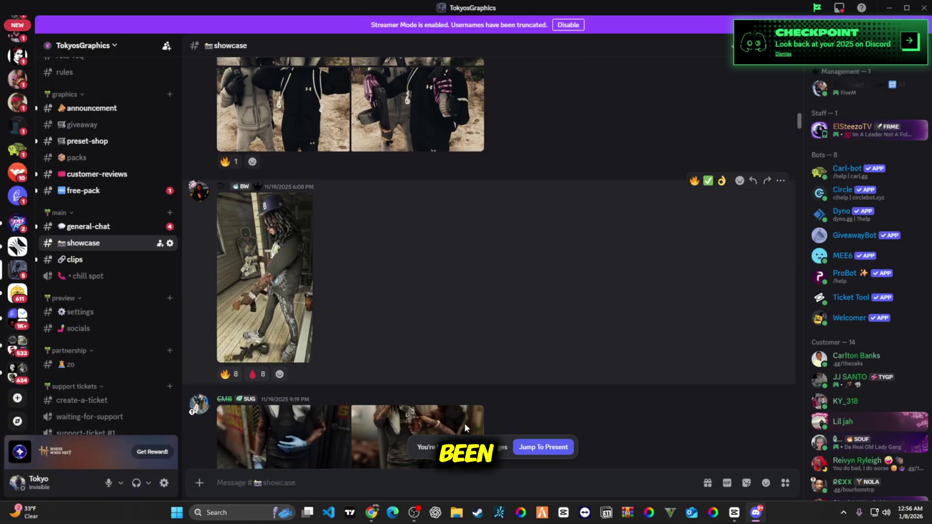
{"action": "left_click", "coordinate": [411, 361]}
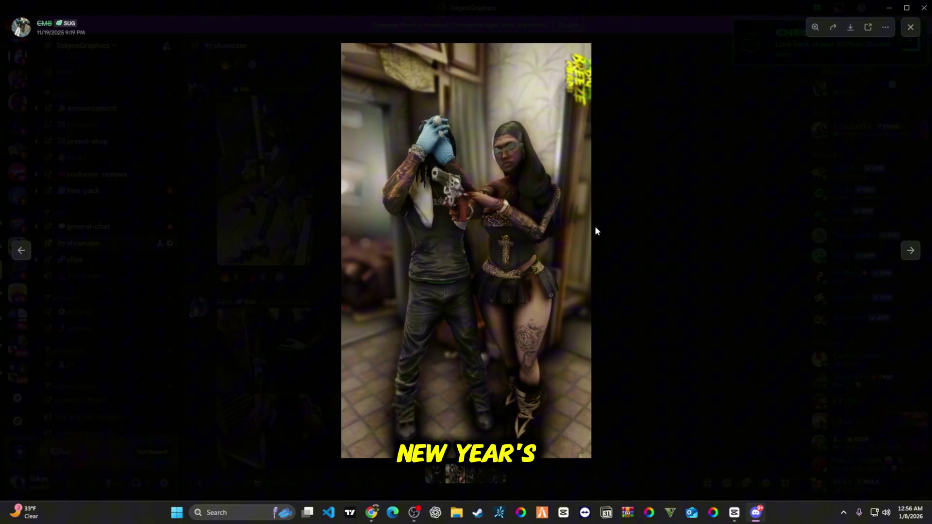
{"action": "left_click", "coordinate": [729, 224]}
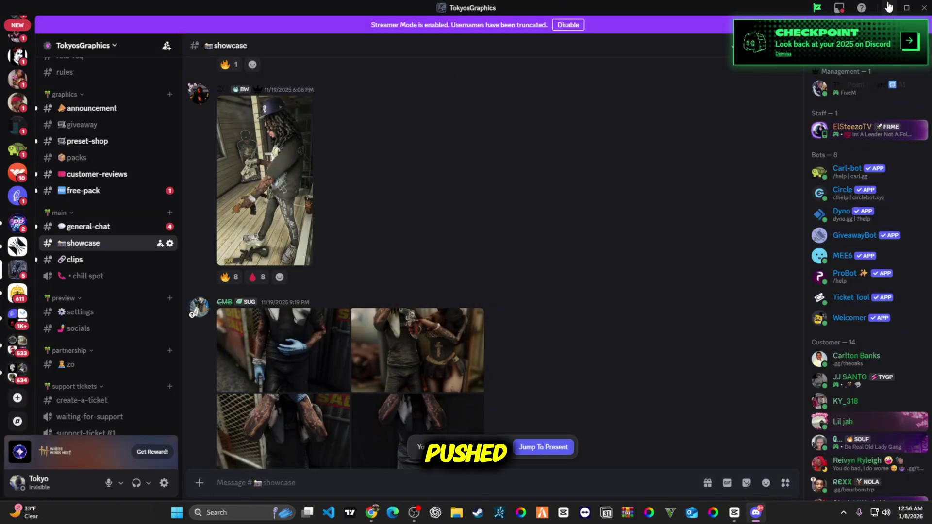
Step: Return to the Tokyos 4kGraphics Patreon page and scroll through its description
{"action": "mouse_move", "coordinate": [371, 512]}
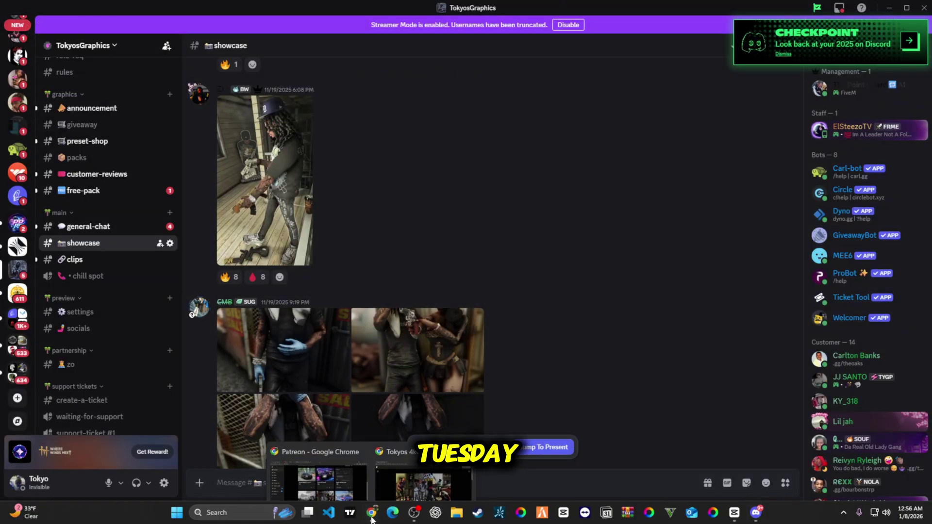
{"action": "left_click", "coordinate": [397, 459]}
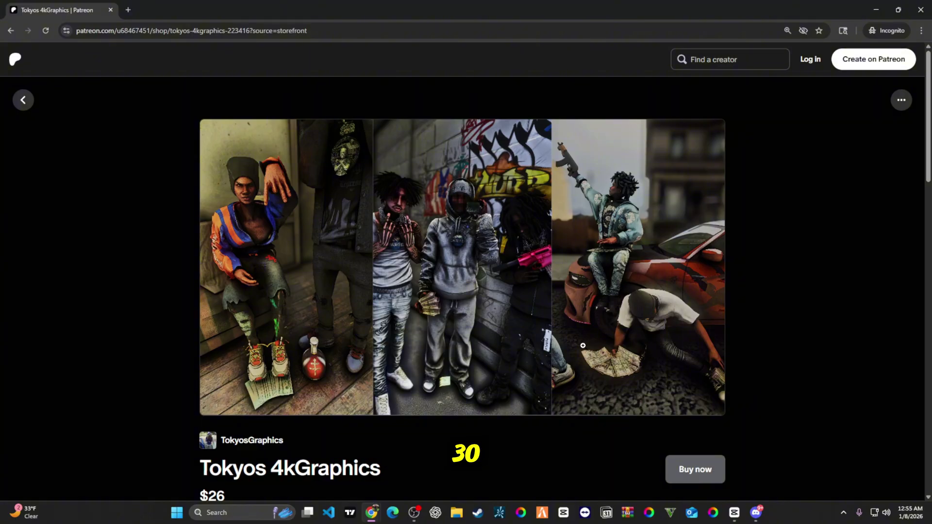
{"action": "scroll", "coordinate": [357, 309], "scroll_direction": "down", "scroll_amount": 4}
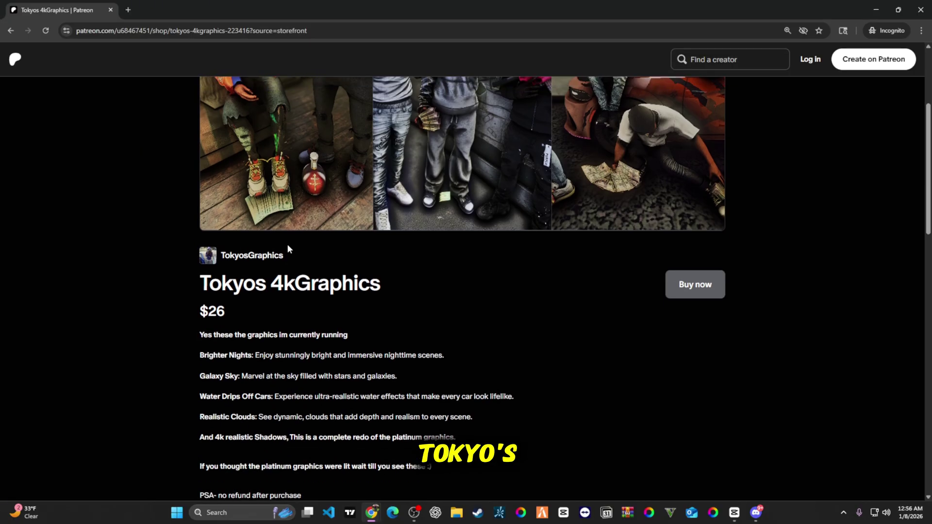
{"action": "scroll", "coordinate": [287, 246], "scroll_direction": "up", "scroll_amount": 4}
{"action": "scroll", "coordinate": [781, 199], "scroll_direction": "down", "scroll_amount": 10}
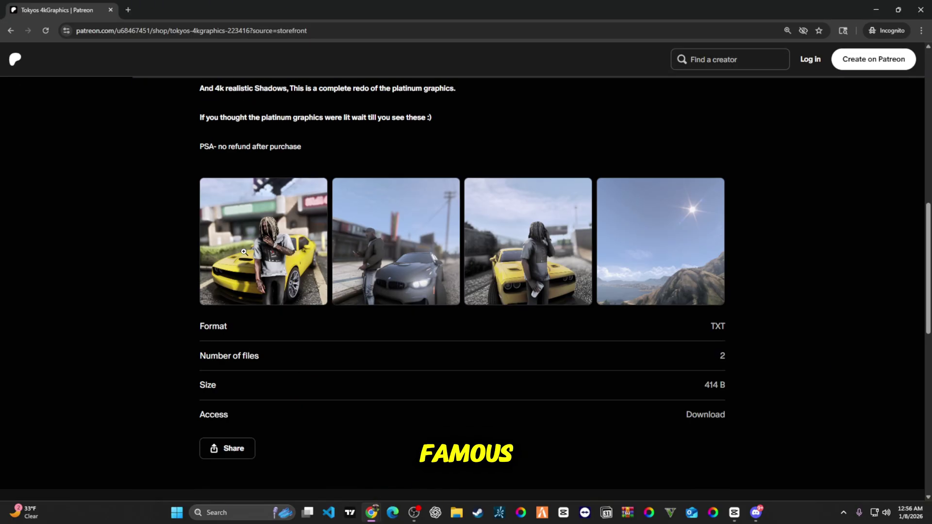
Step: Enlarge each of the four preview pictures in turn, then scroll back to the top
{"action": "left_click", "coordinate": [627, 255]}
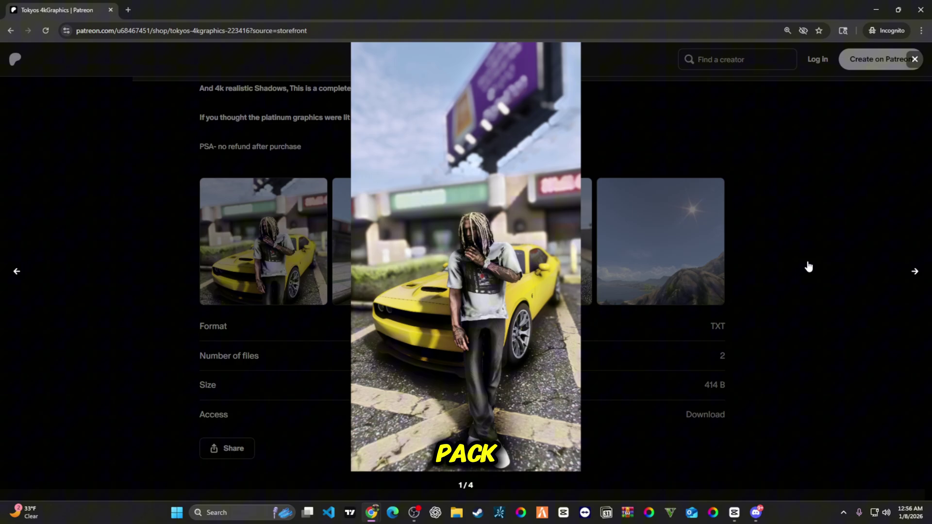
{"action": "left_click", "coordinate": [808, 267]}
{"action": "left_click", "coordinate": [370, 294]}
{"action": "left_click", "coordinate": [884, 252]}
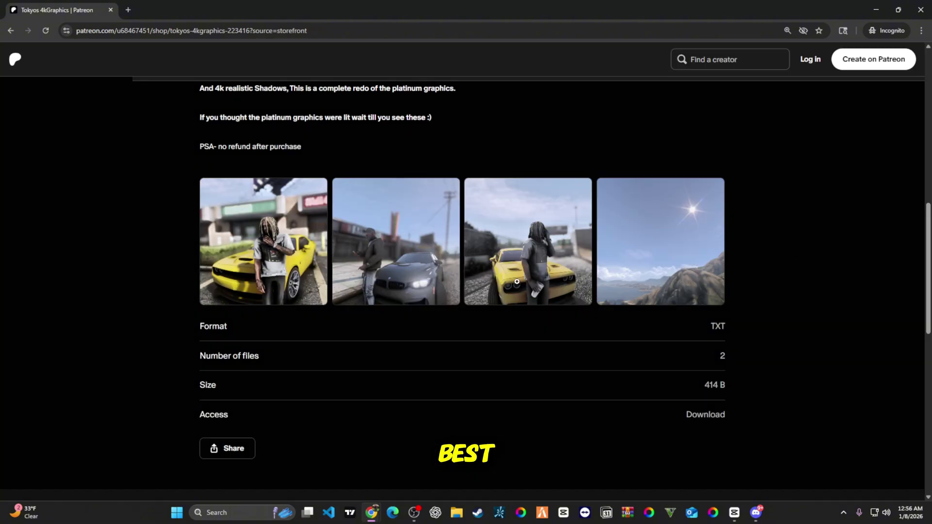
{"action": "left_click", "coordinate": [558, 271]}
{"action": "left_click", "coordinate": [806, 252]}
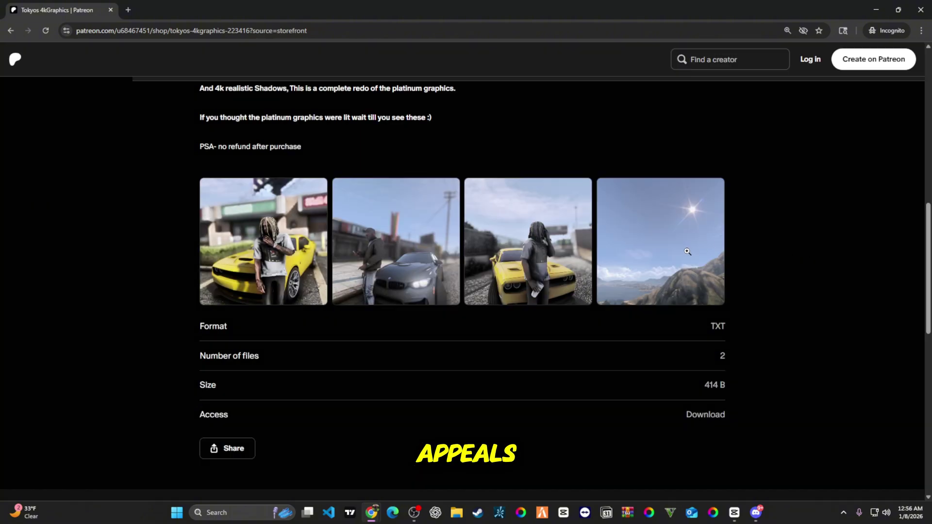
{"action": "left_click", "coordinate": [687, 252]}
{"action": "left_click", "coordinate": [895, 223]}
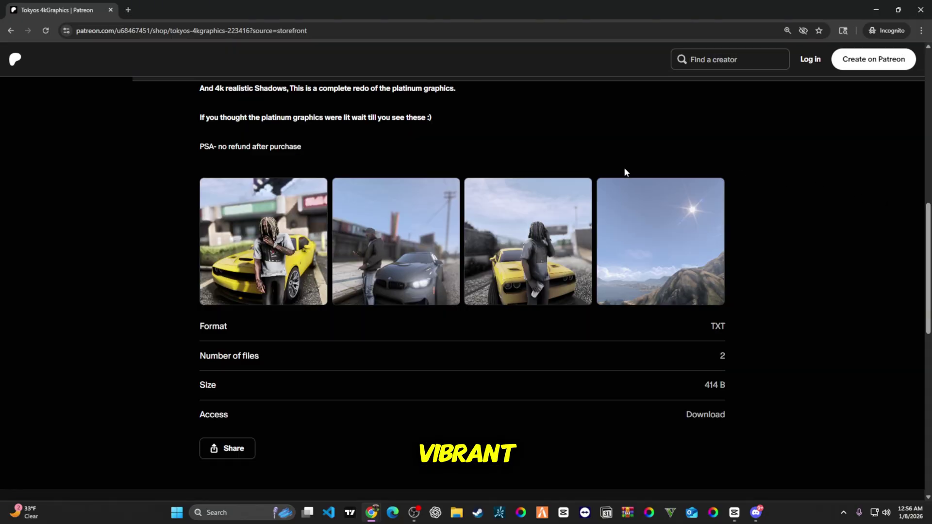
{"action": "scroll", "coordinate": [514, 202], "scroll_direction": "up", "scroll_amount": 9}
{"action": "scroll", "coordinate": [508, 204], "scroll_direction": "up", "scroll_amount": 2}
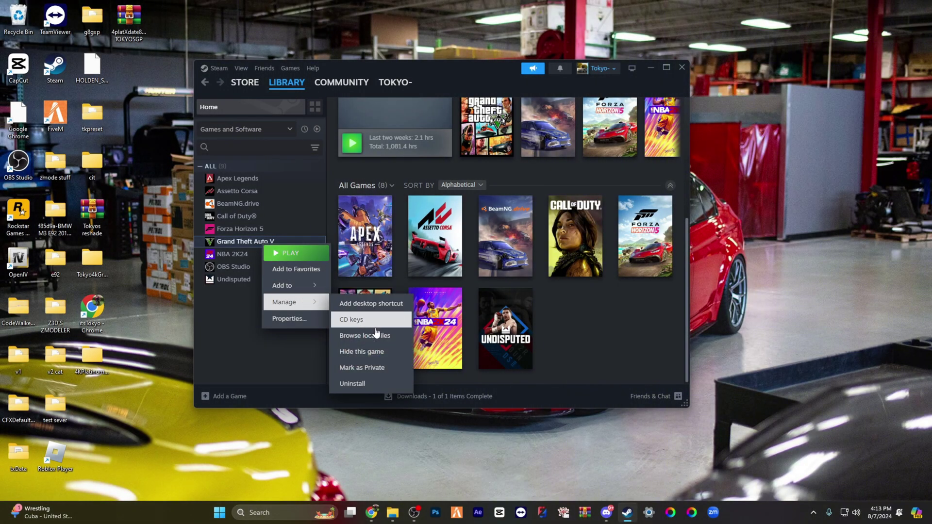
Step: Open Grand Theft Auto V's local files from Steam and drag that Explorer window into view
{"action": "left_click", "coordinate": [381, 335]}
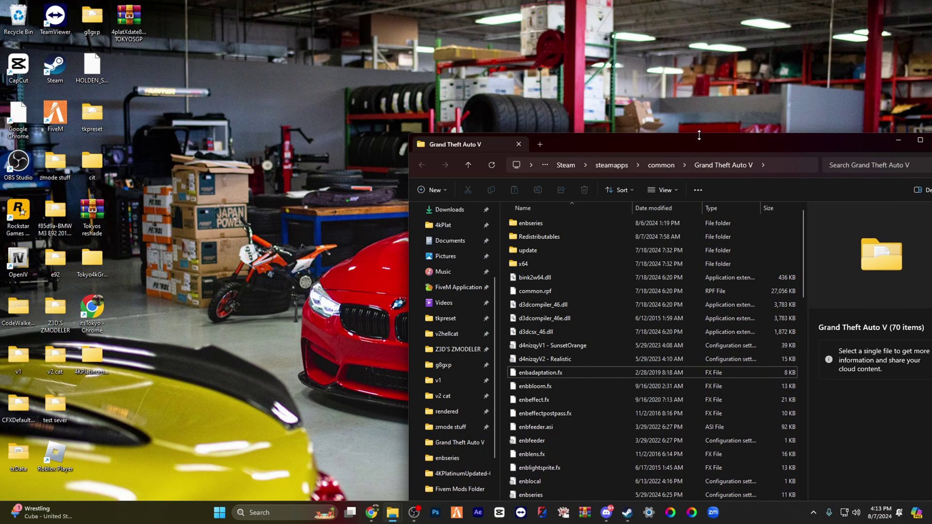
{"action": "mouse_move", "coordinate": [654, 148]}
{"action": "left_mouse_down"}
{"action": "mouse_move", "coordinate": [645, 129]}
{"action": "mouse_move", "coordinate": [592, 105]}
{"action": "mouse_move", "coordinate": [569, 50]}
{"action": "left_mouse_up"}
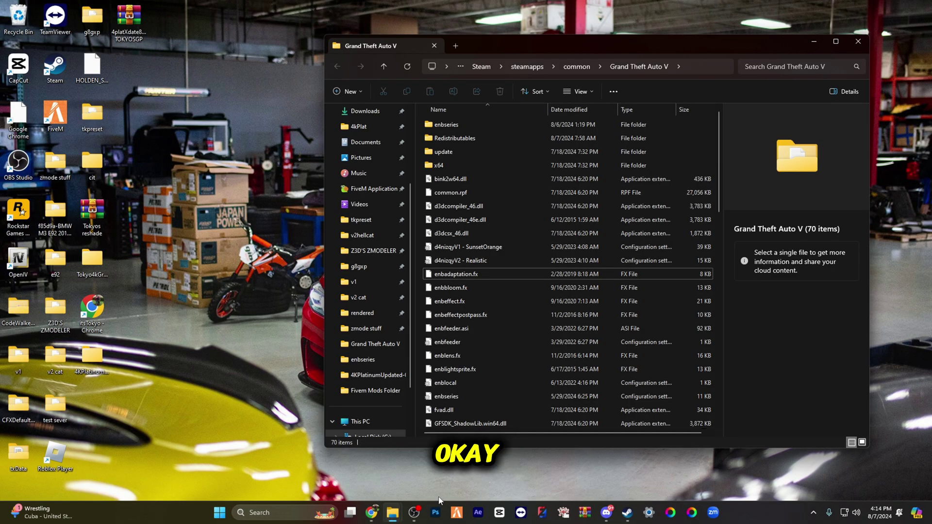
Step: Extract the enb files from Tokyoz4kGraphics-June.rar into the GTA V folder, replacing existing copies
{"action": "right_click", "coordinate": [582, 518]}
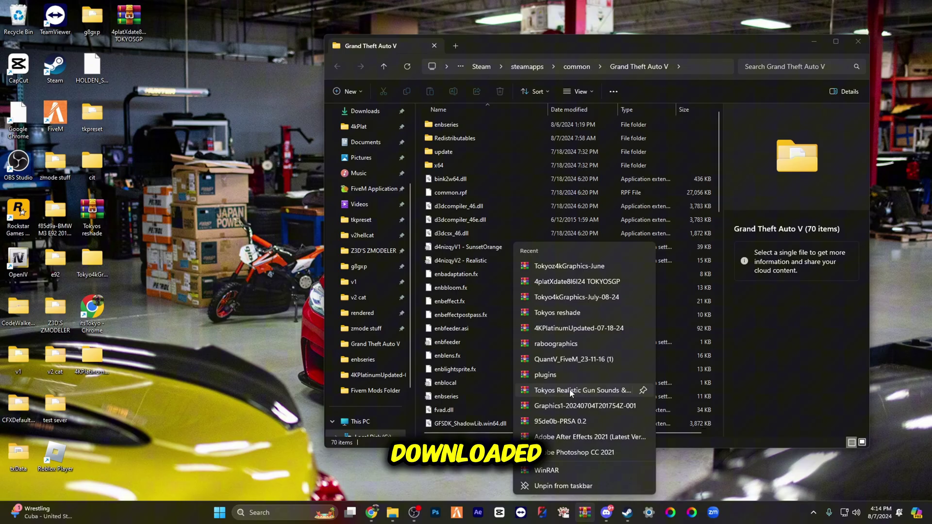
{"action": "left_click", "coordinate": [570, 266]}
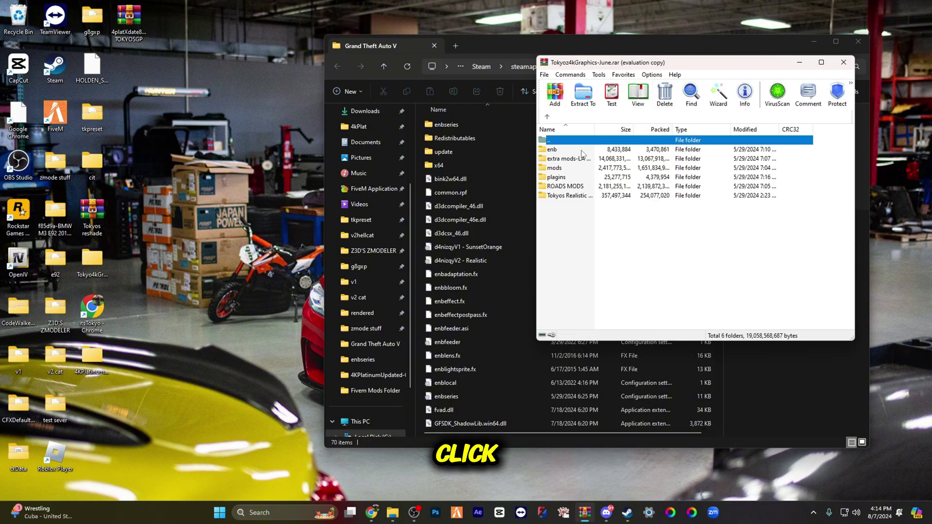
{"action": "left_click", "coordinate": [771, 166]}
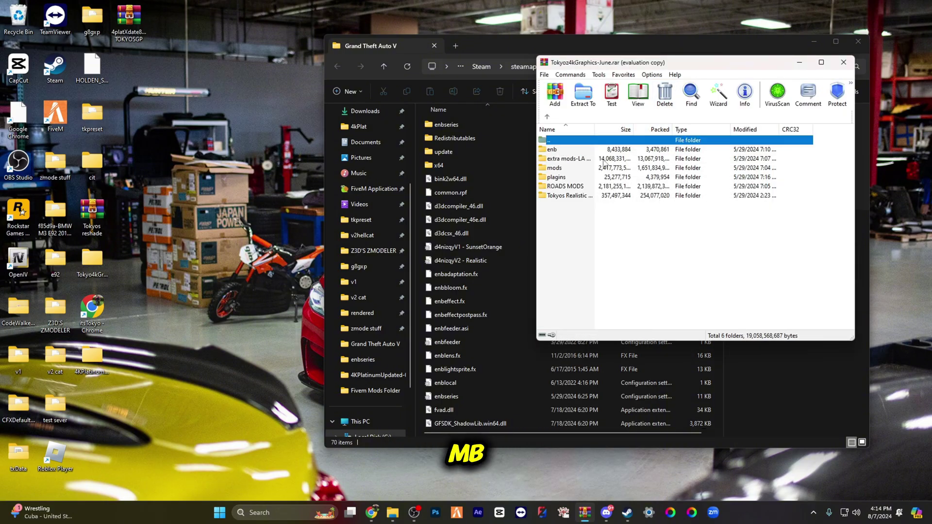
{"action": "double_click", "coordinate": [570, 151]}
{"action": "mouse_move", "coordinate": [584, 288]}
{"action": "left_mouse_down"}
{"action": "mouse_move", "coordinate": [589, 153]}
{"action": "mouse_move", "coordinate": [477, 270]}
{"action": "left_mouse_up"}
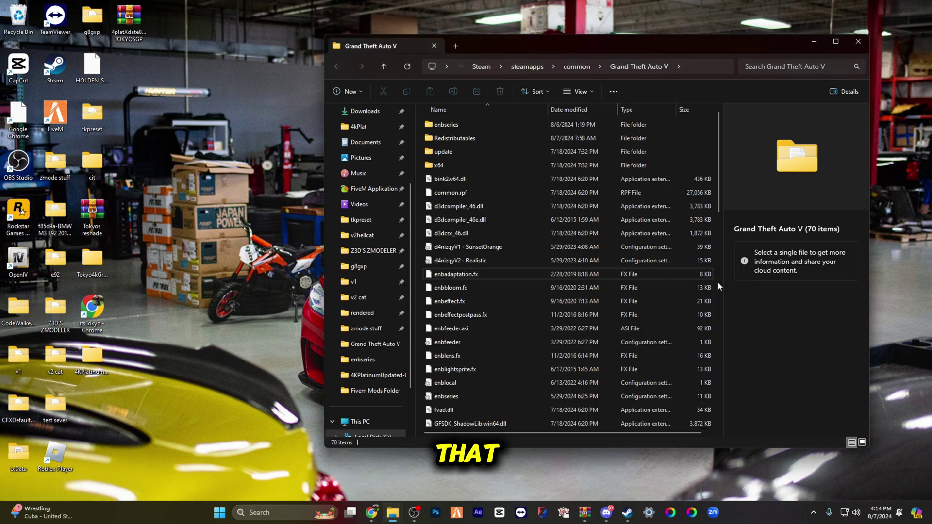
{"action": "left_click", "coordinate": [277, 180]}
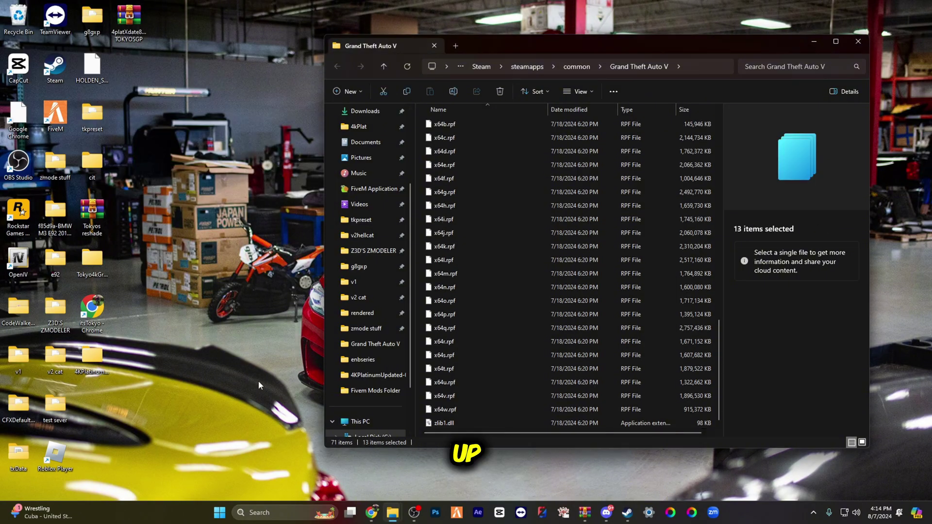
Step: Open FiveM's plugins folder beside the GTA V folder and move d3d11.dll into it
{"action": "mouse_move", "coordinate": [393, 513]}
{"action": "left_click", "coordinate": [454, 459]}
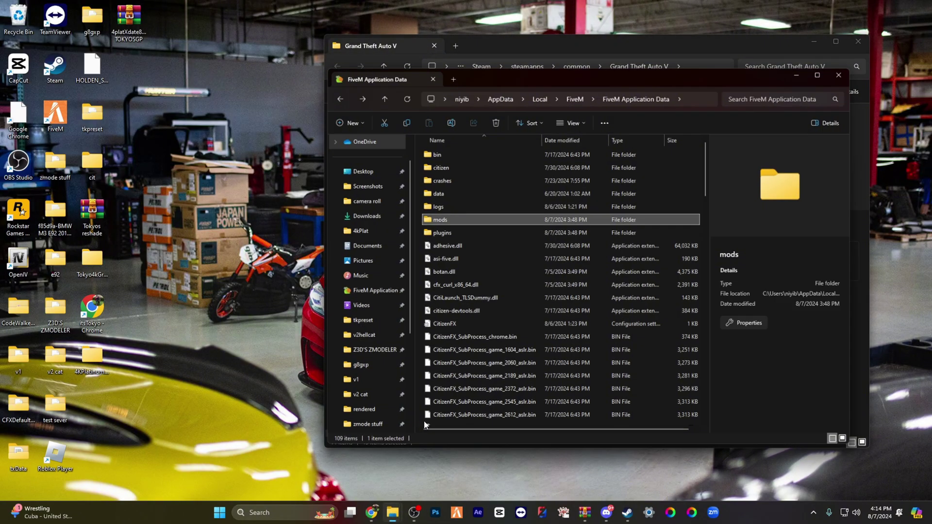
{"action": "mouse_move", "coordinate": [556, 51]}
{"action": "left_mouse_down"}
{"action": "mouse_move", "coordinate": [517, 66]}
{"action": "mouse_move", "coordinate": [139, 100]}
{"action": "left_mouse_up"}
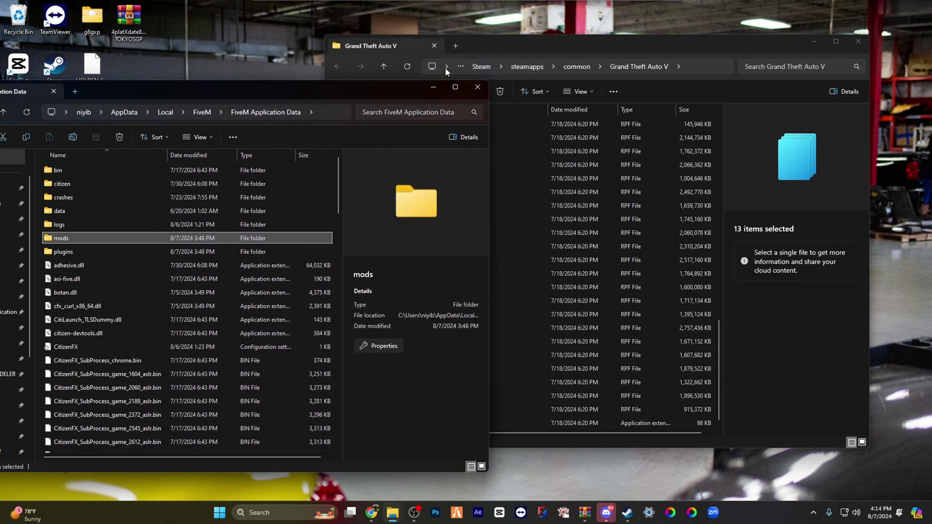
{"action": "left_click_drag", "start_coordinate": [505, 36], "coordinate": [681, 67]}
{"action": "double_click", "coordinate": [85, 252]}
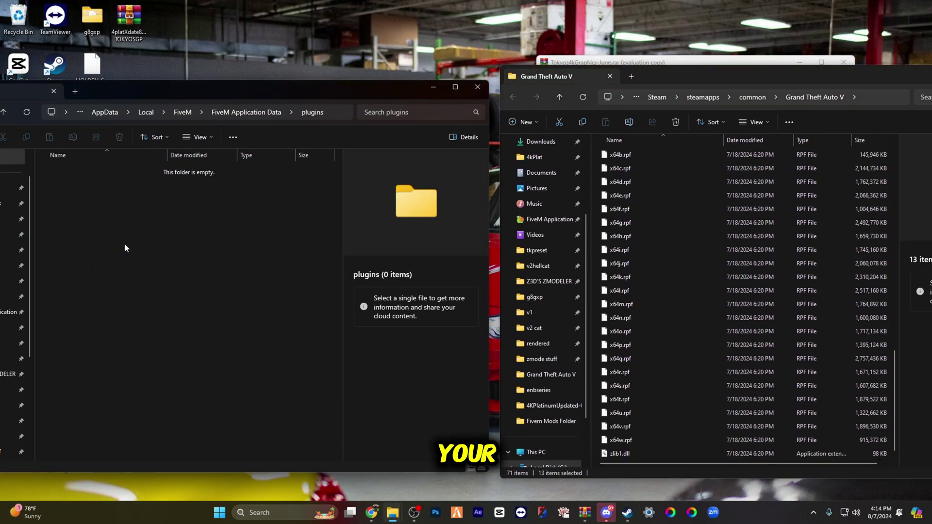
{"action": "scroll", "coordinate": [637, 271], "scroll_direction": "up", "scroll_amount": 15}
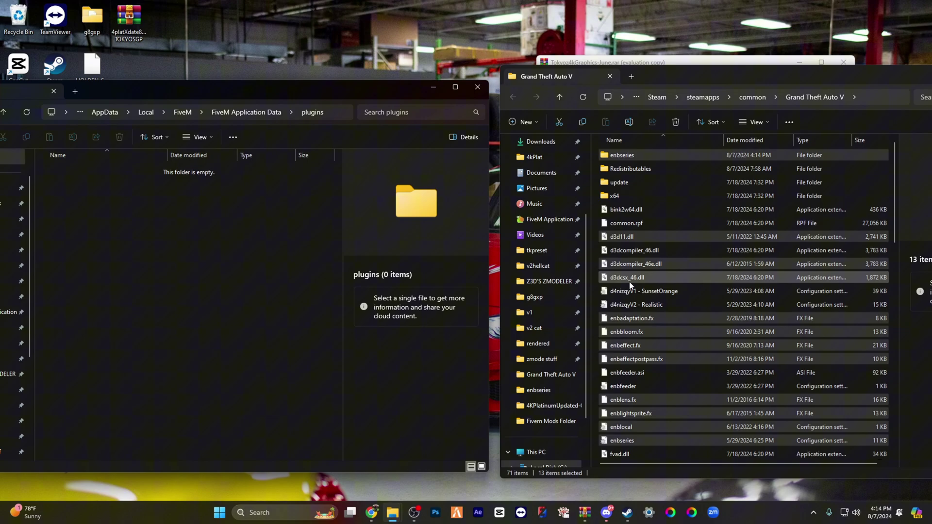
{"action": "left_click", "coordinate": [623, 239]}
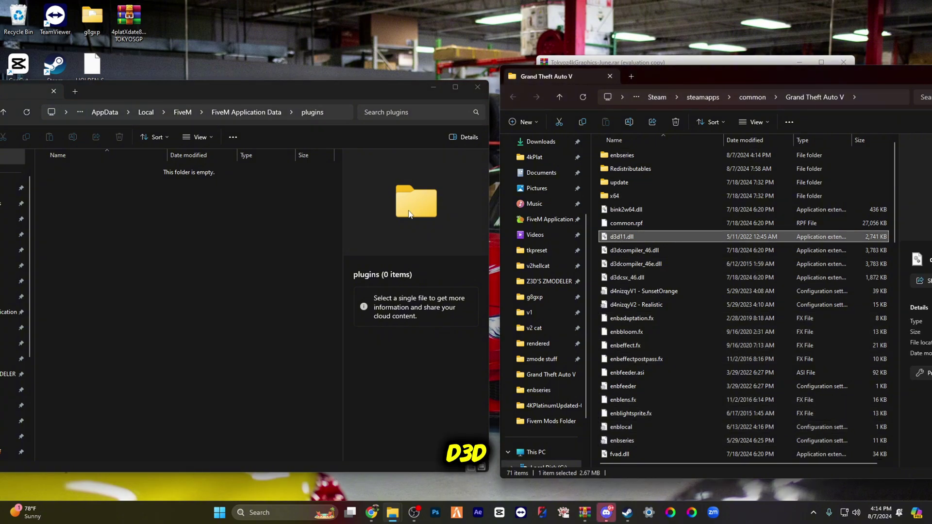
{"action": "left_click_drag", "start_coordinate": [409, 214], "coordinate": [219, 270]}
Step: Extract all 12 entries of the archive's plugins folder into FiveM's plugins folder
{"action": "left_click_drag", "start_coordinate": [264, 85], "coordinate": [331, 63]}
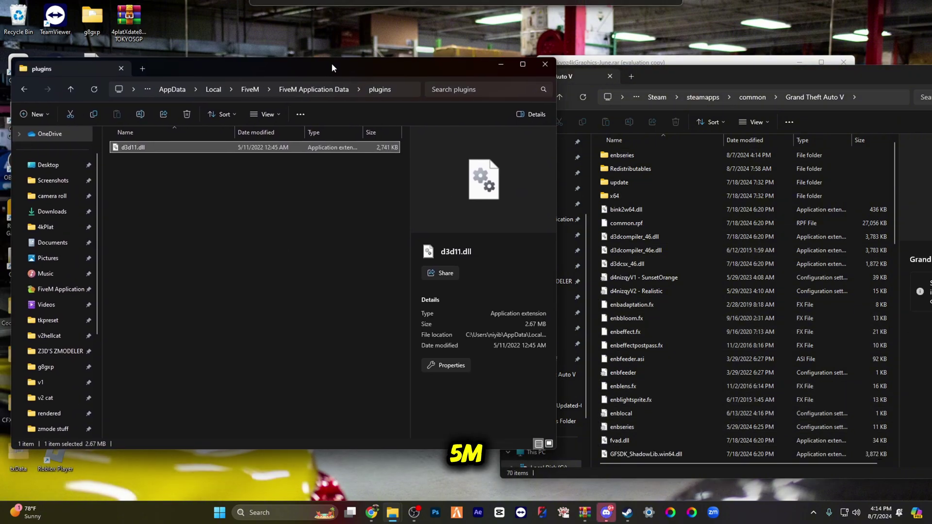
{"action": "left_click", "coordinate": [663, 76]}
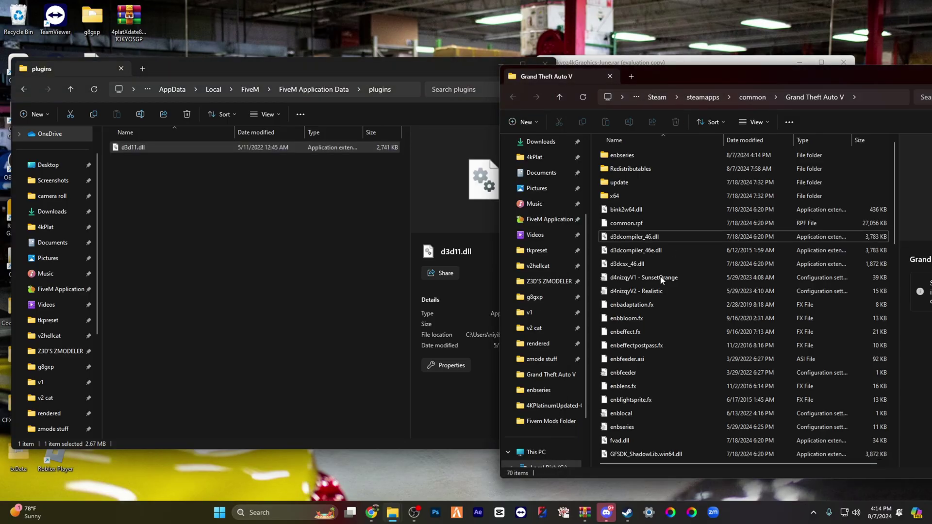
{"action": "left_click_drag", "start_coordinate": [826, 77], "coordinate": [790, 334]}
{"action": "left_click", "coordinate": [774, 297]}
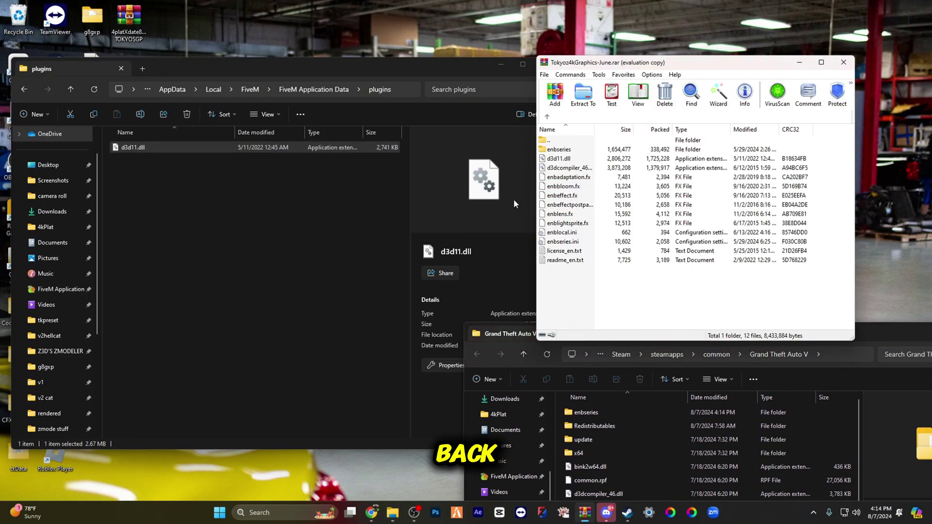
{"action": "left_click", "coordinate": [547, 117]}
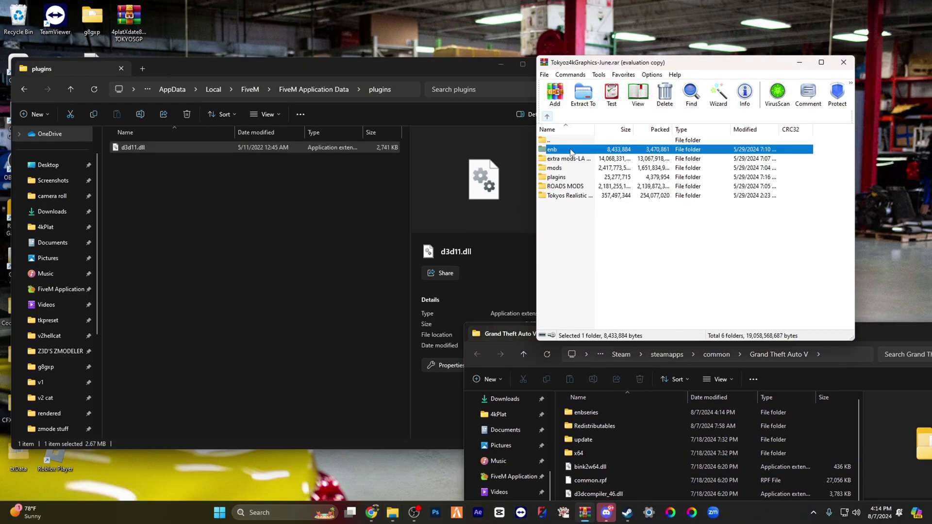
{"action": "double_click", "coordinate": [556, 177]}
{"action": "mouse_move", "coordinate": [568, 298]}
{"action": "left_mouse_down"}
{"action": "mouse_move", "coordinate": [631, 185]}
{"action": "mouse_move", "coordinate": [679, 145]}
{"action": "left_mouse_up"}
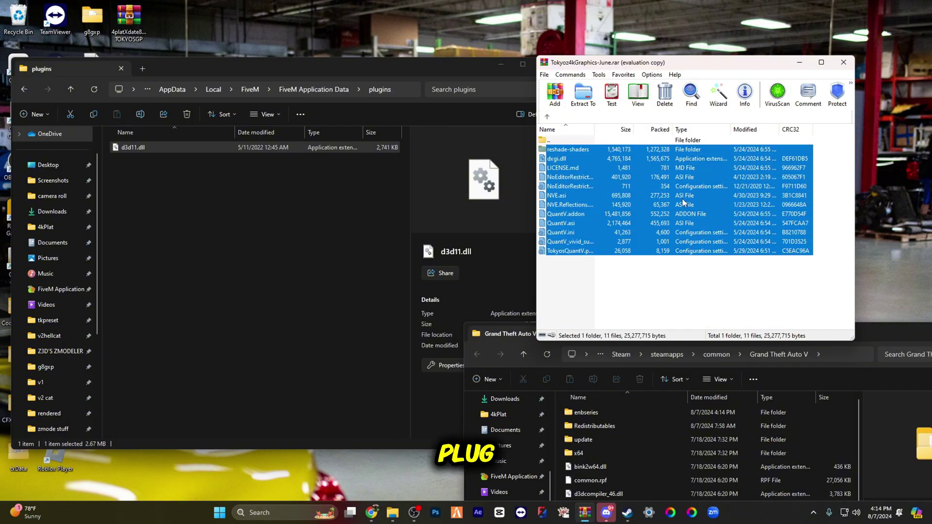
{"action": "left_click_drag", "start_coordinate": [298, 232], "coordinate": [299, 233]}
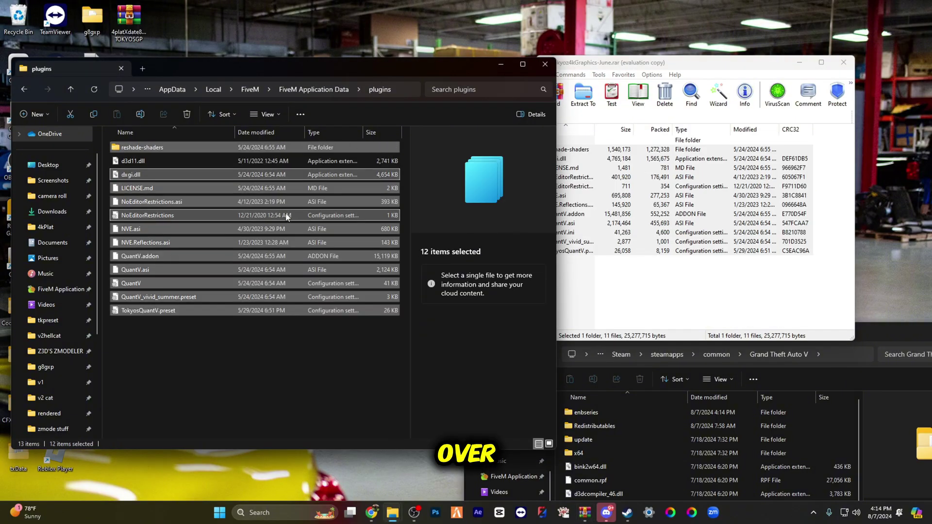
Step: Open FiveM's empty mods folder and drag the archive's 17 RPF files into it
{"action": "left_click", "coordinate": [23, 89]}
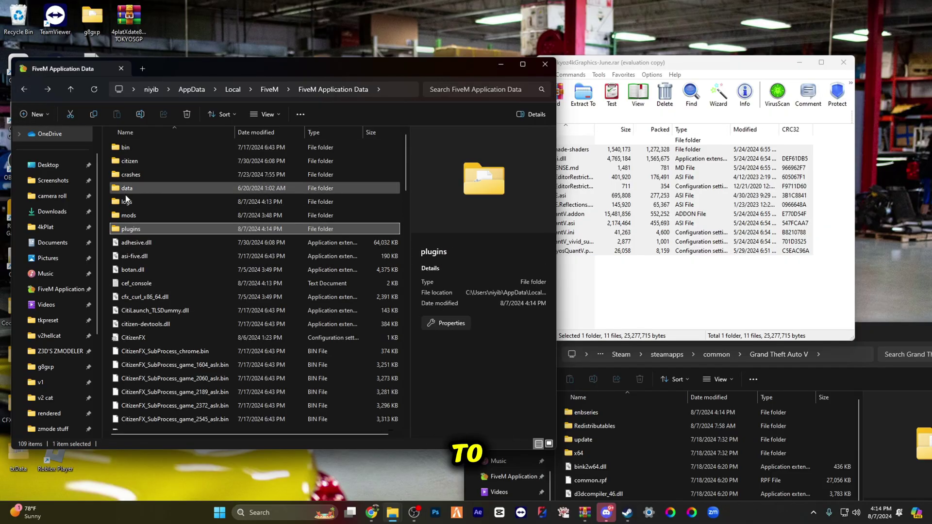
{"action": "left_click", "coordinate": [126, 216]}
{"action": "double_click", "coordinate": [126, 216]}
{"action": "left_click", "coordinate": [571, 238]}
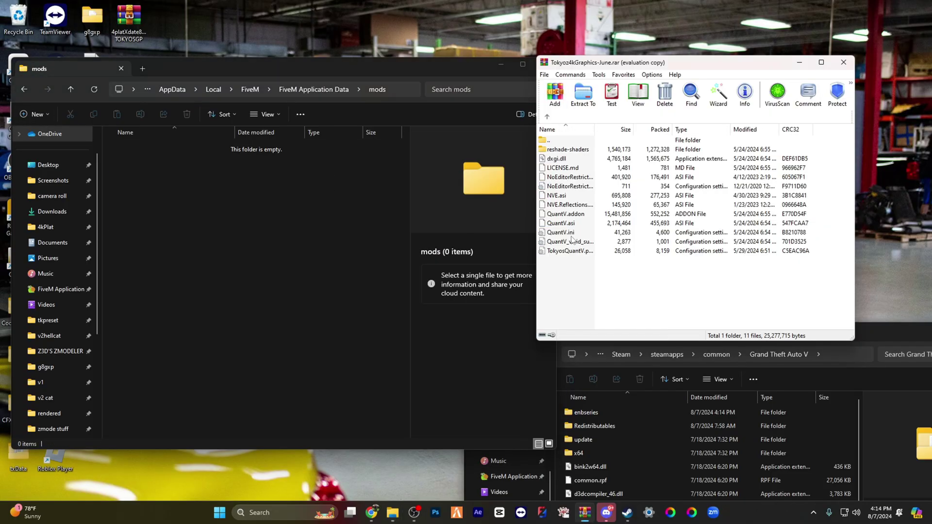
{"action": "left_click", "coordinate": [547, 117]}
{"action": "double_click", "coordinate": [574, 170]}
{"action": "mouse_move", "coordinate": [609, 314]}
{"action": "left_mouse_down"}
{"action": "mouse_move", "coordinate": [610, 150]}
{"action": "mouse_move", "coordinate": [307, 264]}
{"action": "left_mouse_up"}
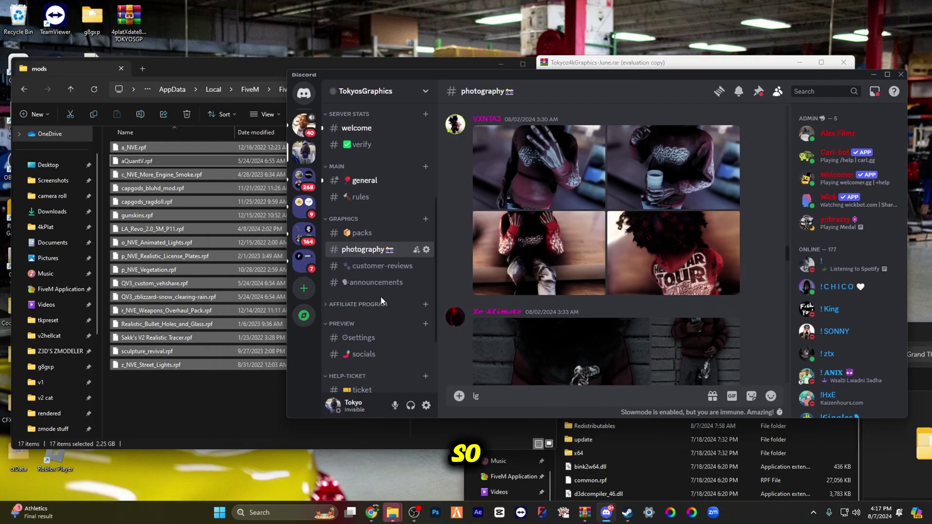
{"action": "scroll", "coordinate": [382, 301], "scroll_direction": "up", "scroll_amount": 3}
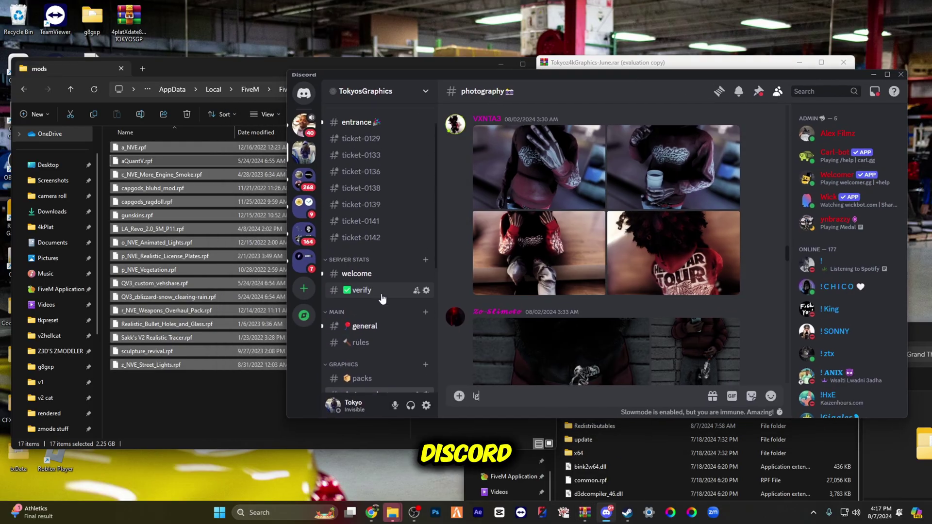
{"action": "scroll", "coordinate": [357, 306], "scroll_direction": "down", "scroll_amount": 4}
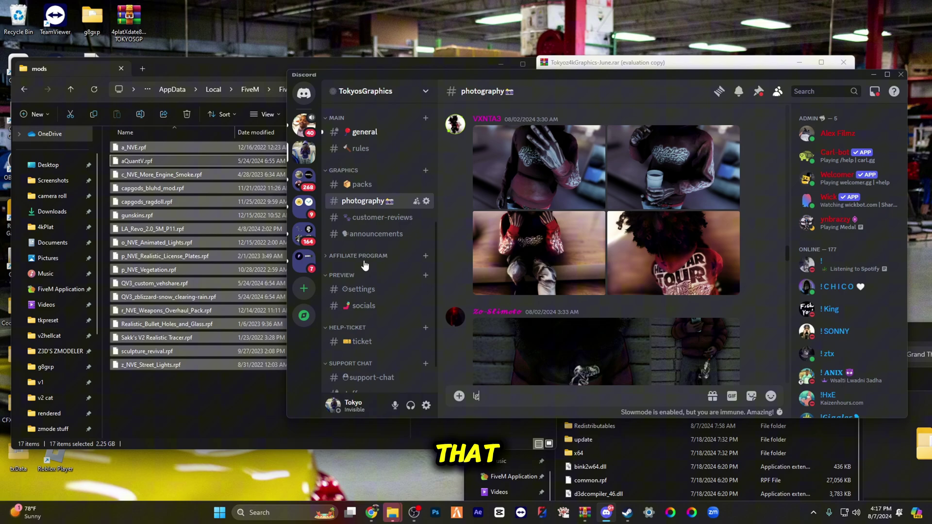
{"action": "scroll", "coordinate": [369, 267], "scroll_direction": "down", "scroll_amount": 1}
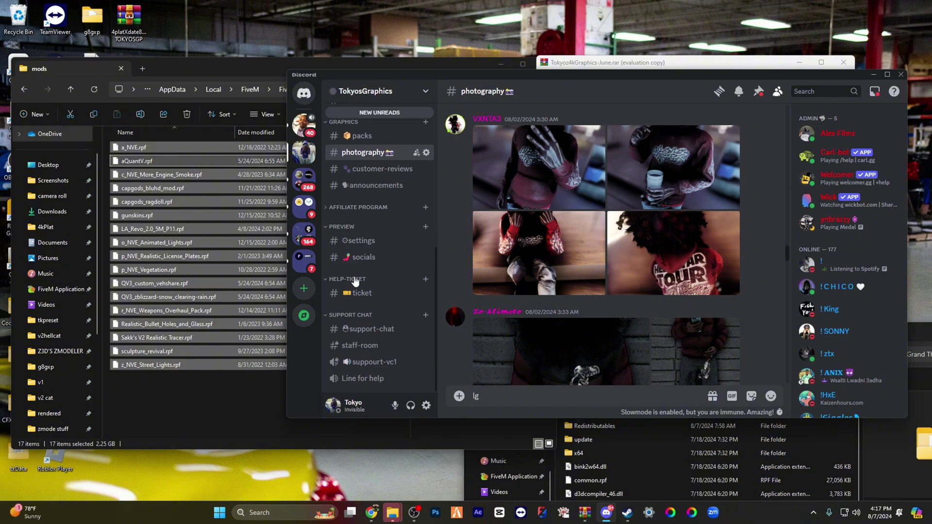
{"action": "scroll", "coordinate": [368, 275], "scroll_direction": "up", "scroll_amount": 1}
{"action": "left_click", "coordinate": [384, 290]}
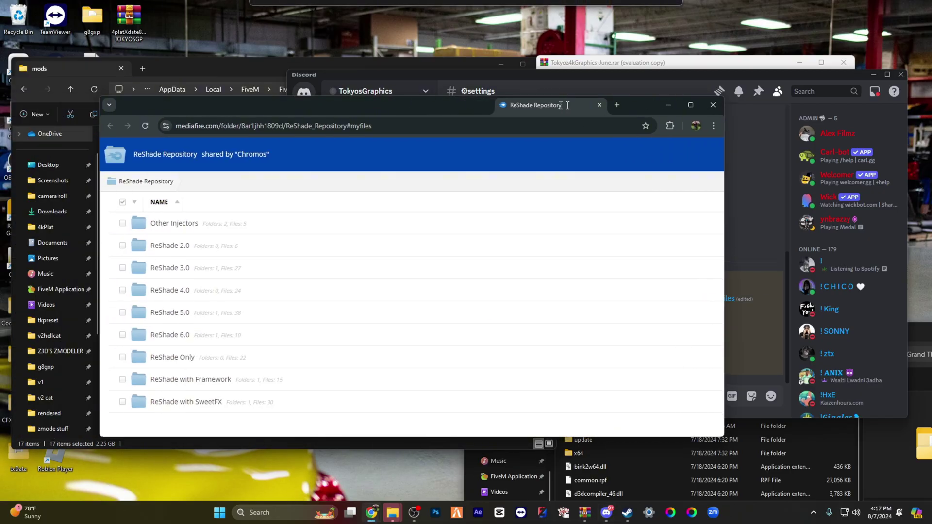
Step: Open the ReShade 6.0 folder and the ReShade_Setup_6.1.1.exe download page, then close Chrome
{"action": "left_click_drag", "start_coordinate": [388, 100], "coordinate": [529, 100]}
{"action": "scroll", "coordinate": [302, 287], "scroll_direction": "down", "scroll_amount": 1}
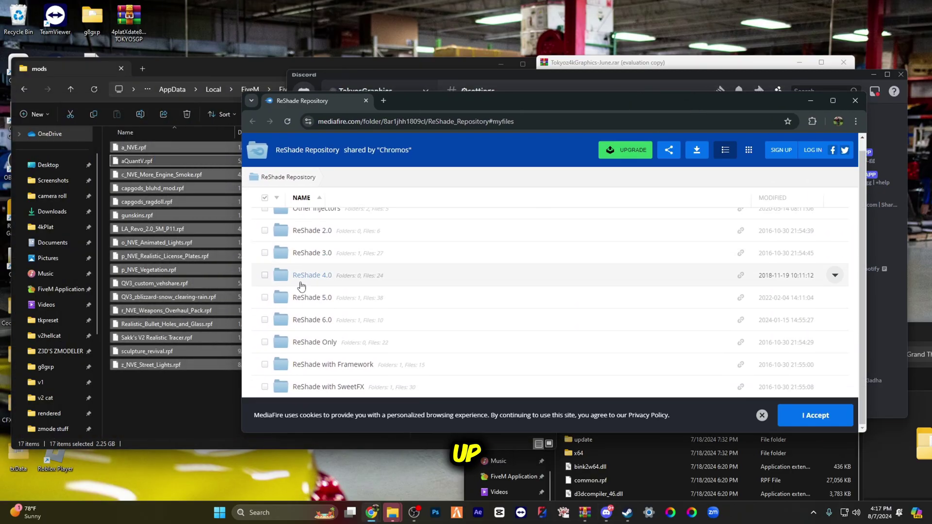
{"action": "left_click", "coordinate": [322, 320]}
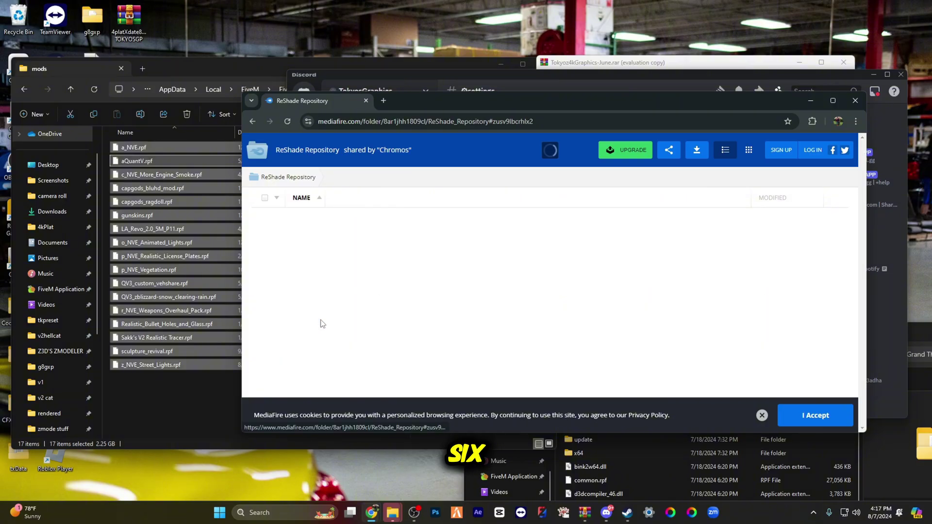
{"action": "left_click", "coordinate": [346, 311]}
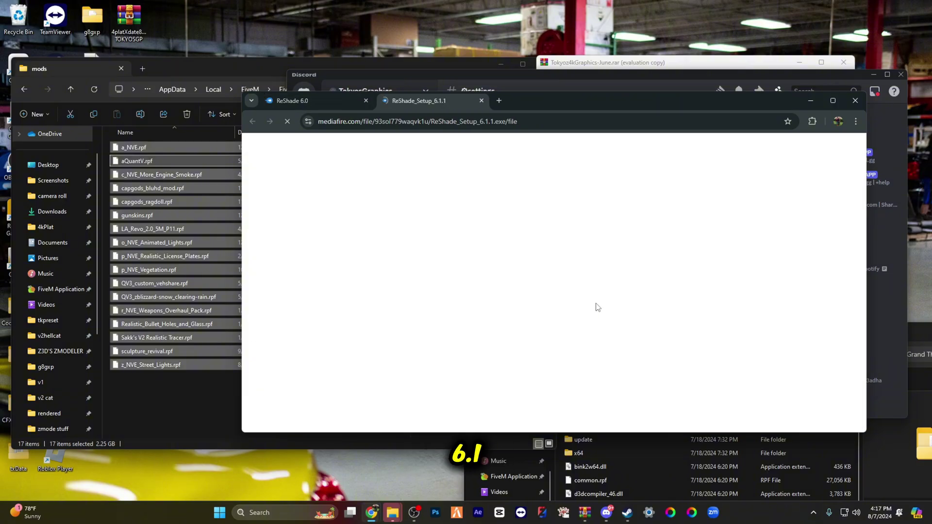
{"action": "left_click", "coordinate": [855, 101]}
Step: Minimize Discord, open FiveM's plugins folder, and place the GTA V folder window beside it
{"action": "left_click", "coordinate": [872, 76]}
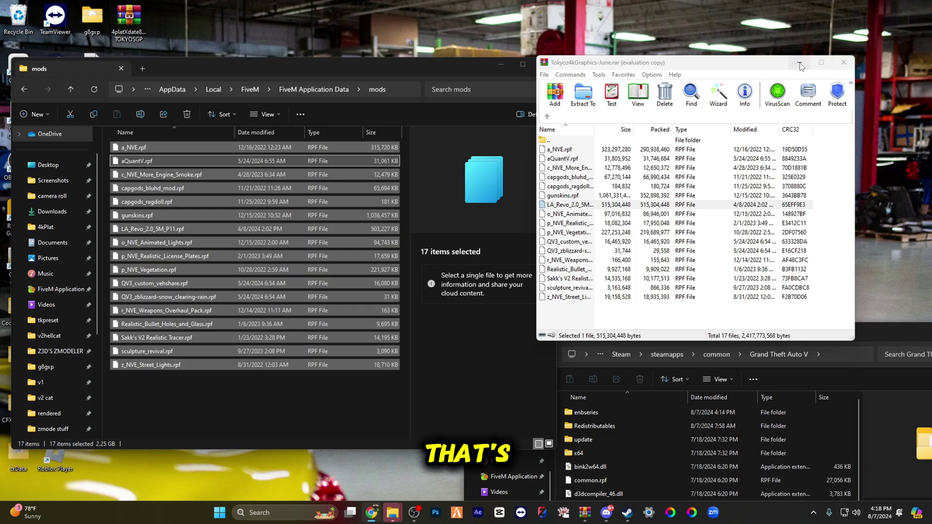
{"action": "left_click", "coordinate": [895, 333]}
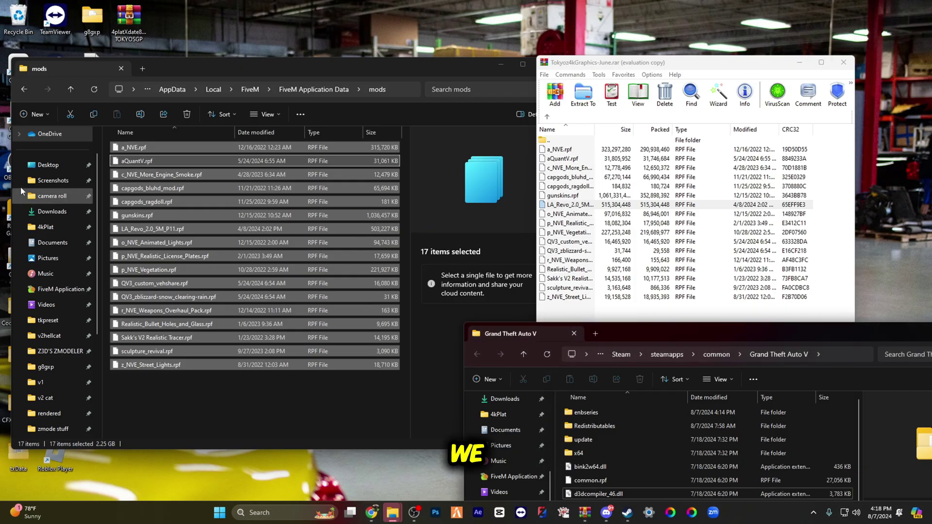
{"action": "left_click", "coordinate": [21, 92]}
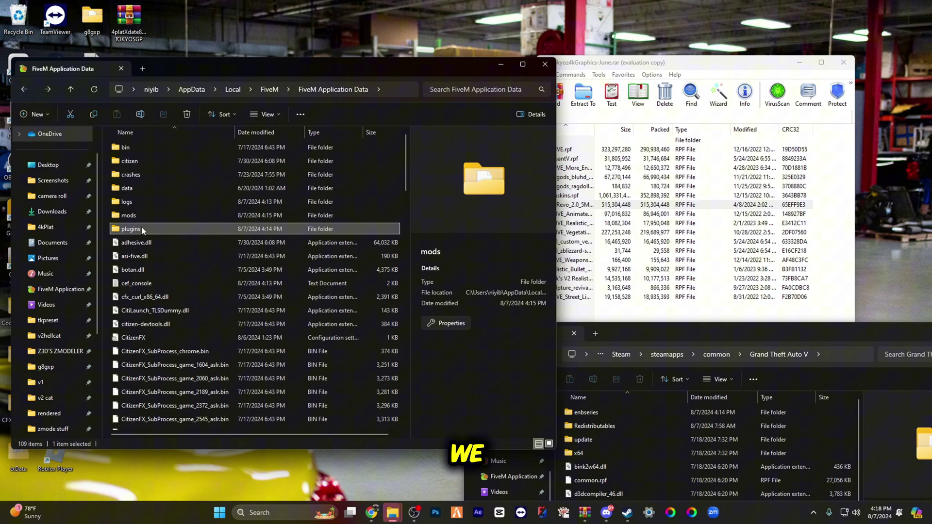
{"action": "double_click", "coordinate": [248, 240]}
{"action": "mouse_move", "coordinate": [835, 334]}
{"action": "left_mouse_down"}
{"action": "mouse_move", "coordinate": [674, 304]}
{"action": "mouse_move", "coordinate": [738, 57]}
{"action": "mouse_move", "coordinate": [728, 63]}
{"action": "left_mouse_up"}
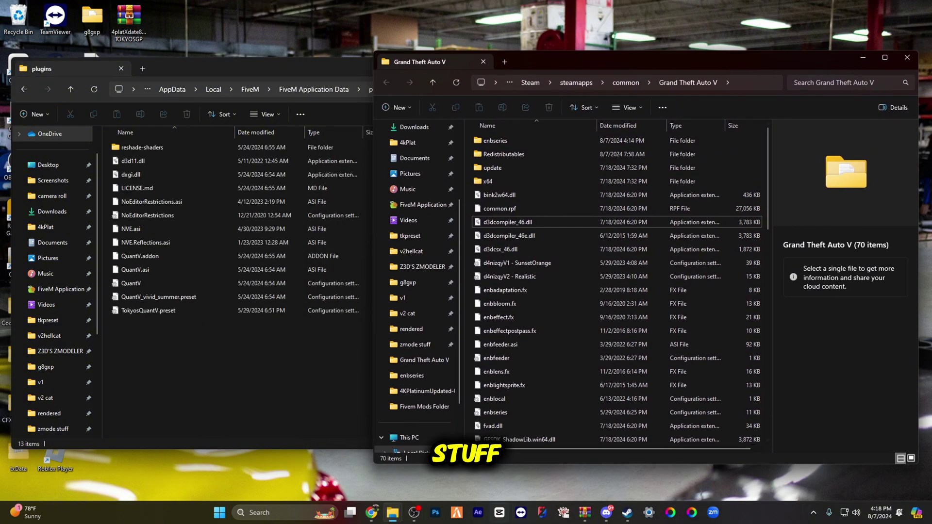
Step: Install ReShade 6.1.1 for GTA5.exe with DirectX 10/11/12 and the default effects, then finish
{"action": "left_click", "coordinate": [668, 518]}
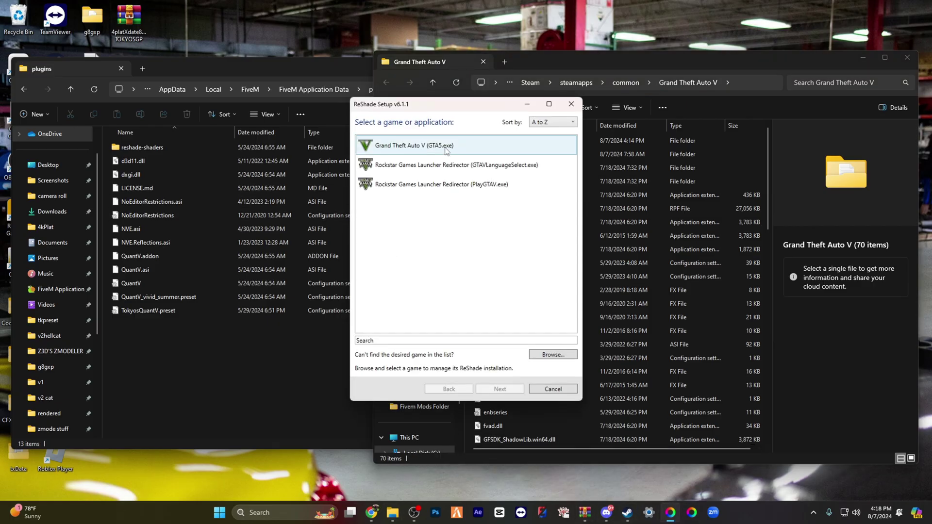
{"action": "left_click", "coordinate": [445, 148]}
{"action": "left_click", "coordinate": [499, 389]}
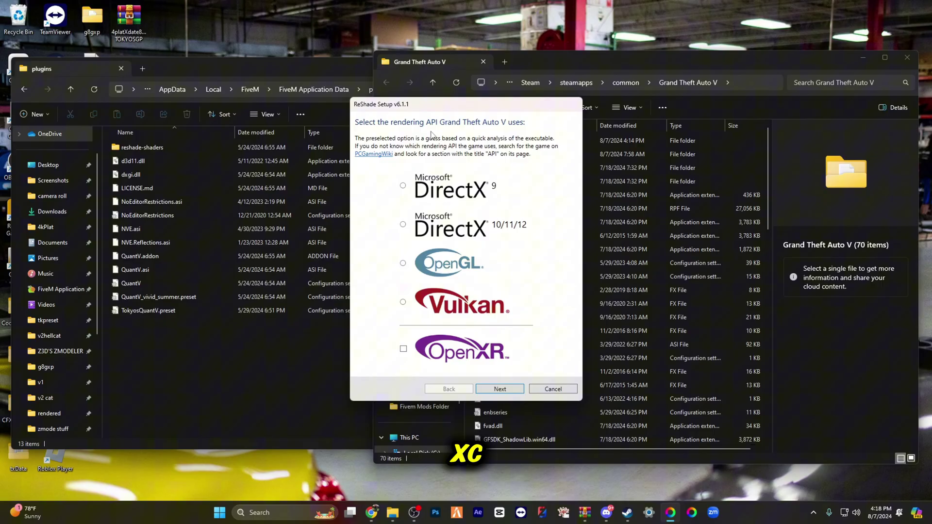
{"action": "left_click", "coordinate": [499, 389]}
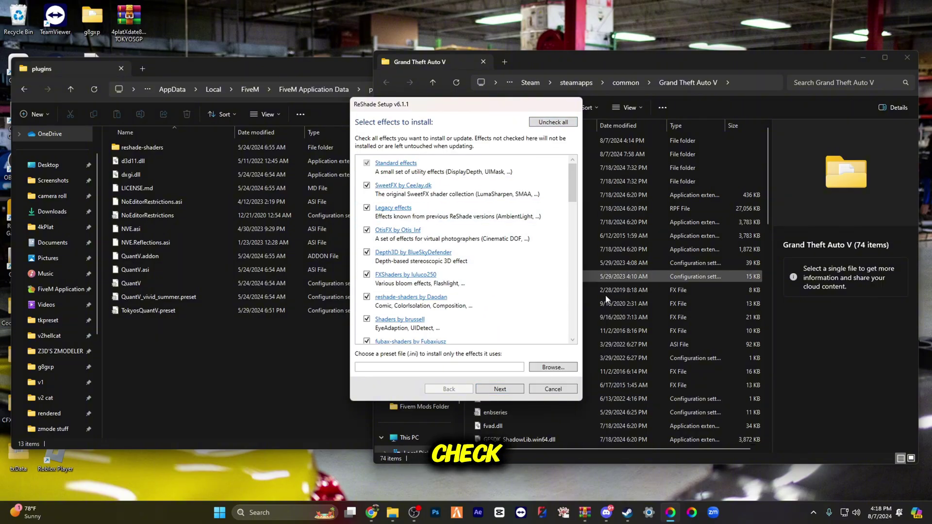
{"action": "left_click", "coordinate": [521, 390]}
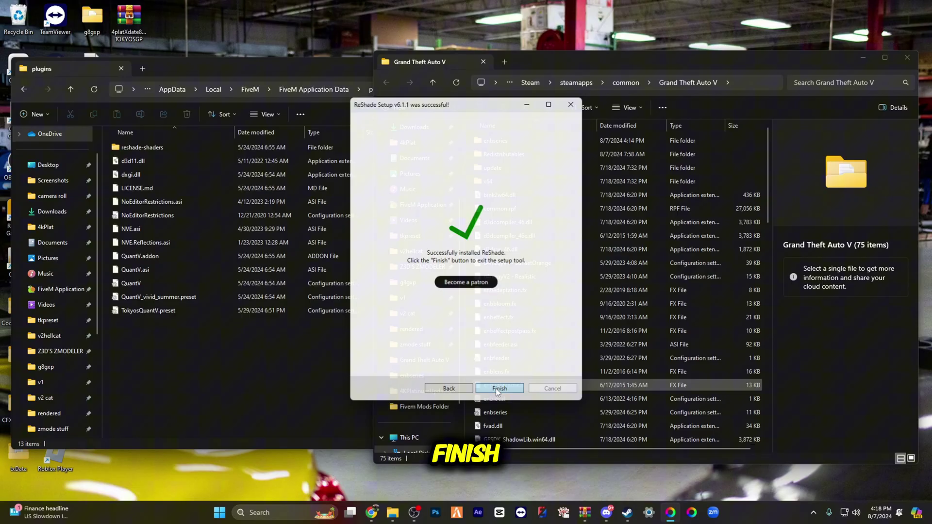
{"action": "left_click", "coordinate": [496, 388]}
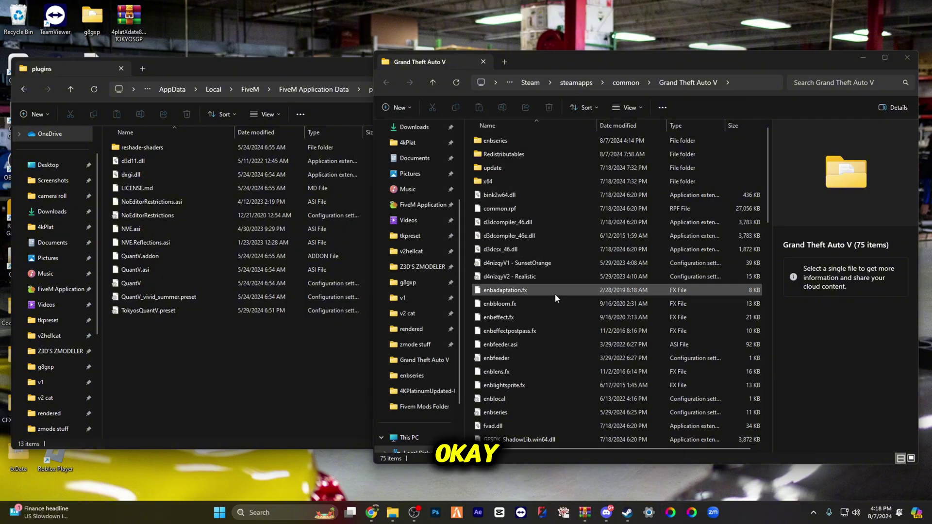
Step: Refresh the GTA V folder and move its new reshade-shaders folder into FiveM's plugins
{"action": "left_click", "coordinate": [510, 105]}
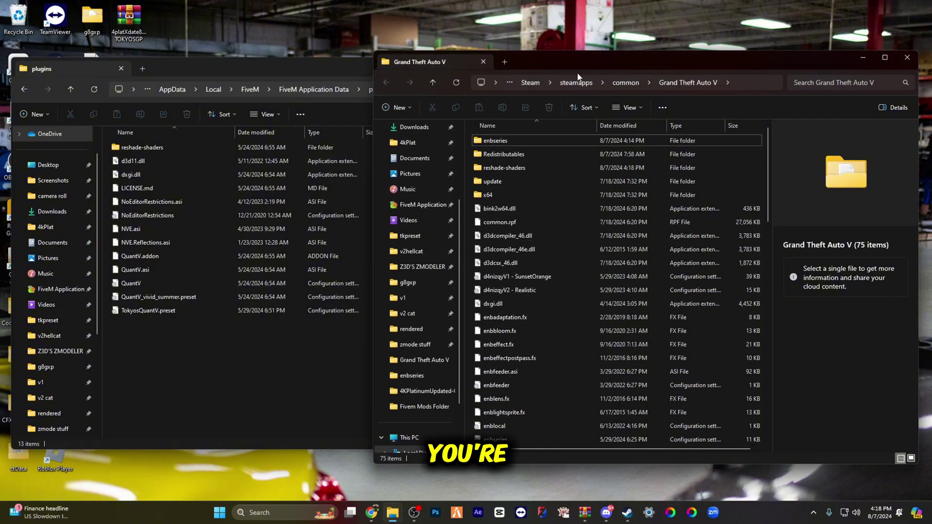
{"action": "left_click_drag", "start_coordinate": [574, 62], "coordinate": [706, 54]}
{"action": "mouse_move", "coordinate": [635, 159]}
{"action": "left_mouse_down"}
{"action": "mouse_move", "coordinate": [682, 160]}
{"action": "mouse_move", "coordinate": [476, 148]}
{"action": "mouse_move", "coordinate": [272, 335]}
{"action": "left_mouse_up"}
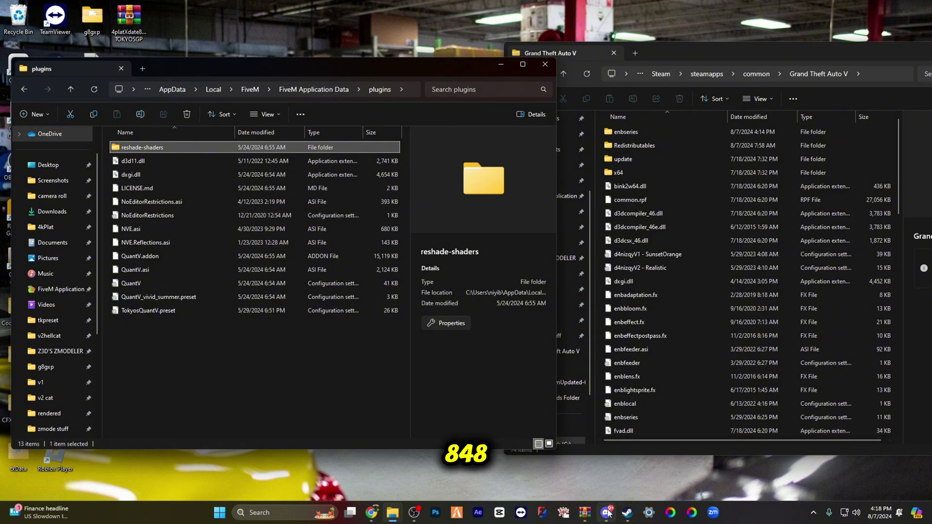
Step: Rerun ReShade Setup on GTA5.exe, choose Update ReShade and effects, download all effects, and finish
{"action": "left_click", "coordinate": [671, 512]}
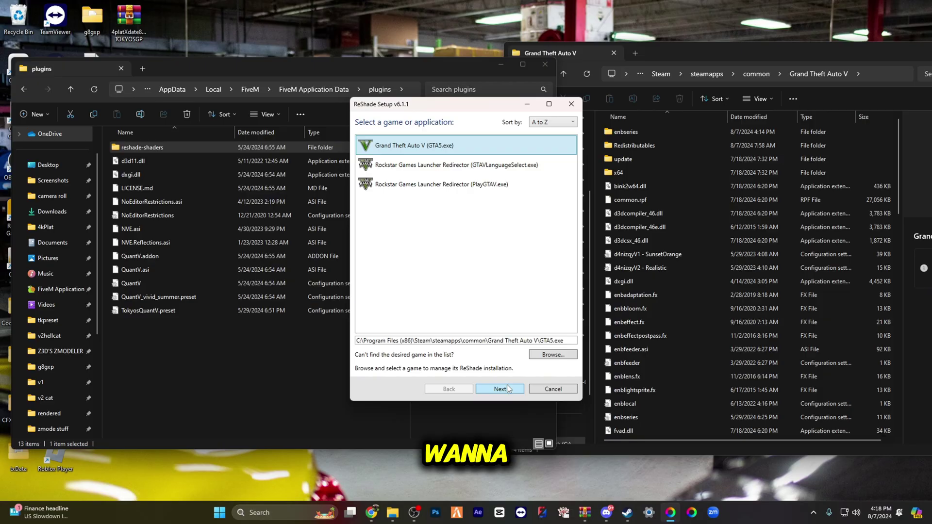
{"action": "left_click", "coordinate": [508, 389]}
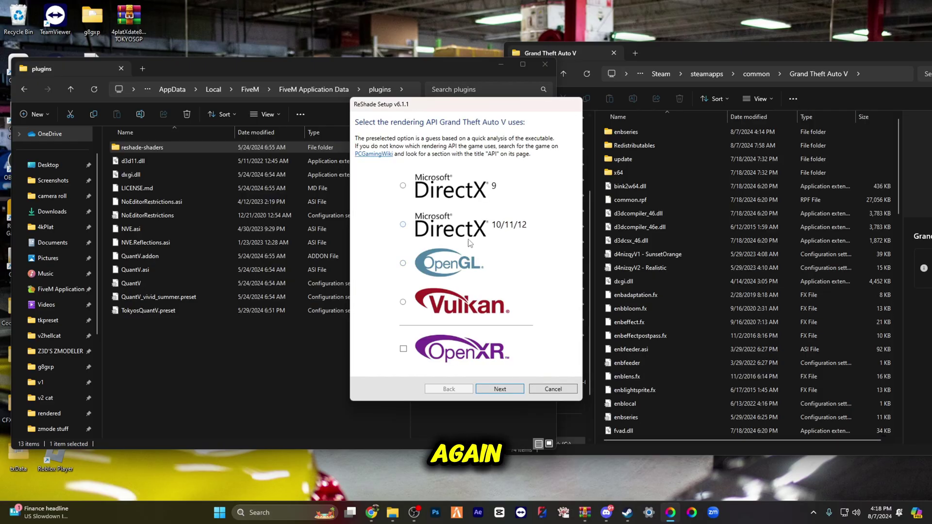
{"action": "left_click", "coordinate": [512, 391]}
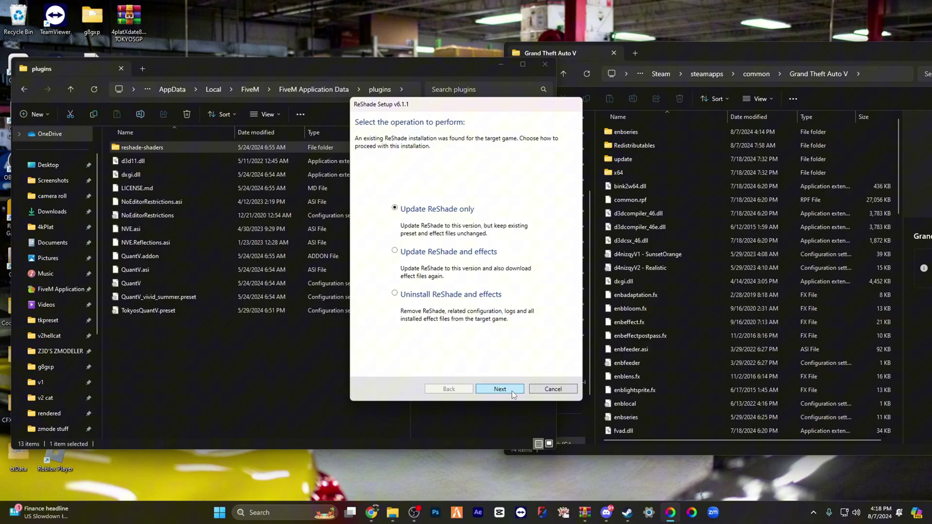
{"action": "left_click", "coordinate": [394, 251]}
{"action": "left_click", "coordinate": [515, 392]}
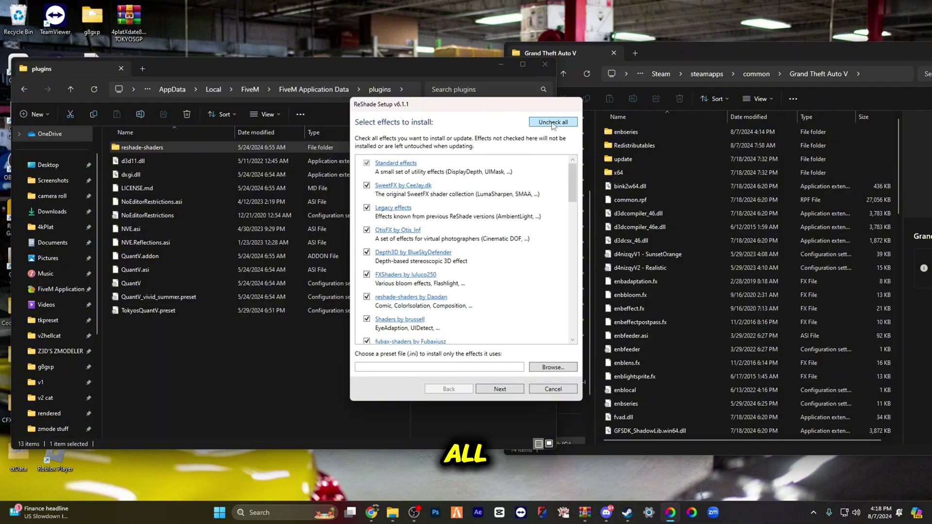
{"action": "left_click", "coordinate": [503, 389]}
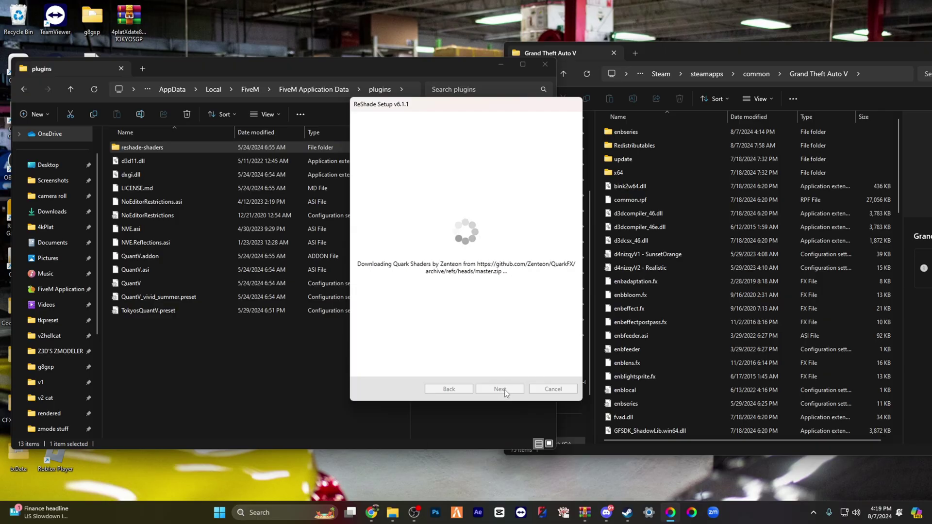
{"action": "left_click", "coordinate": [501, 389]}
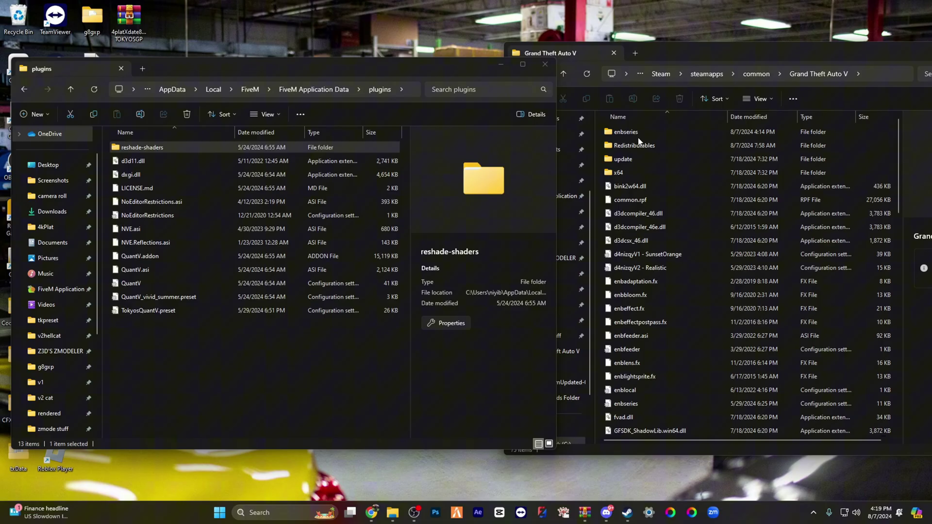
Step: Drag reshade-shaders from the Grand Theft Auto V folder into FiveM's plugins, replacing existing files
{"action": "left_click", "coordinate": [587, 75]}
{"action": "mouse_move", "coordinate": [635, 158]}
{"action": "left_mouse_down"}
{"action": "mouse_move", "coordinate": [534, 140]}
{"action": "mouse_move", "coordinate": [233, 228]}
{"action": "left_mouse_up"}
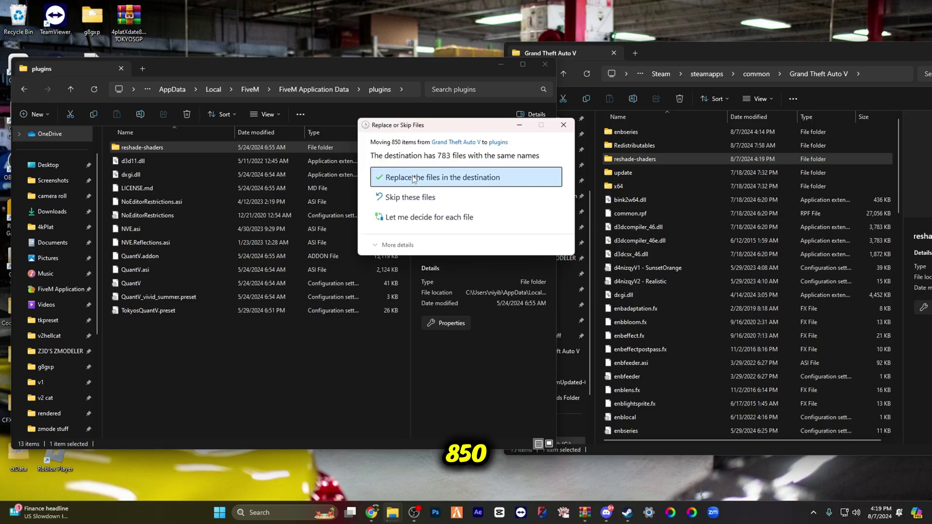
{"action": "left_click", "coordinate": [430, 179]}
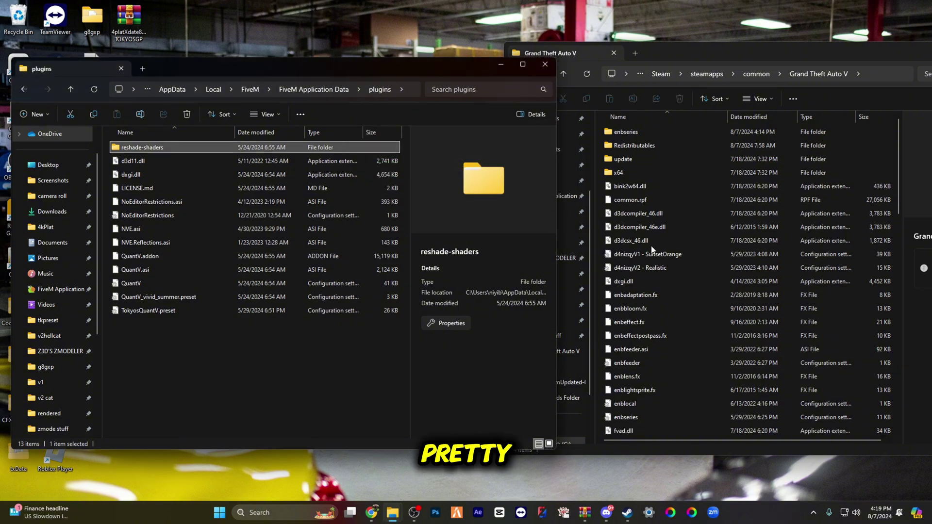
{"action": "scroll", "coordinate": [652, 299], "scroll_direction": "down", "scroll_amount": 3}
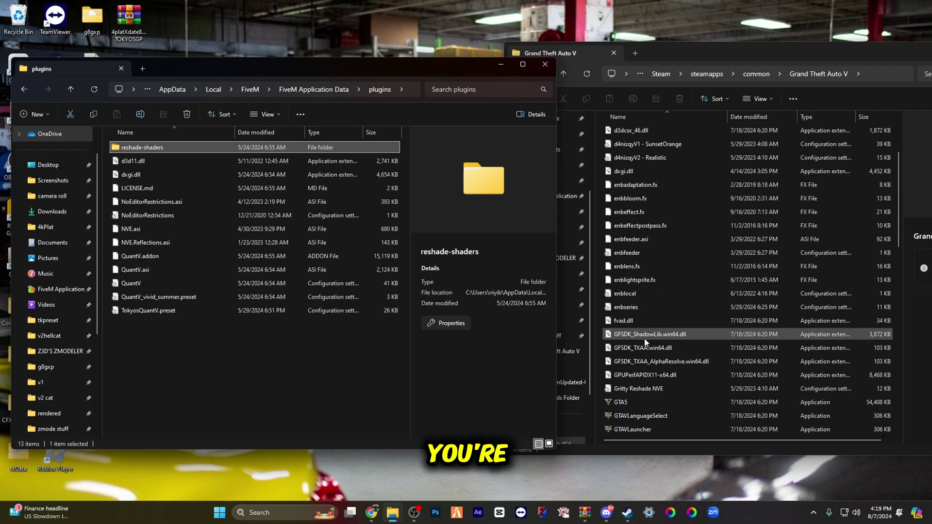
Step: Move dxgi.dll from the game folder into FiveM's plugins, replacing the existing copy
{"action": "left_click", "coordinate": [639, 173]}
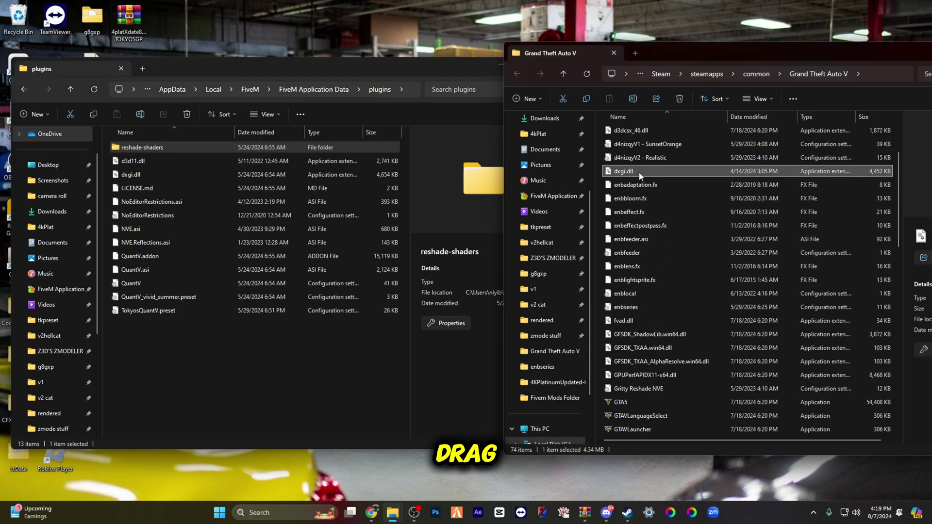
{"action": "mouse_move", "coordinate": [640, 172]}
{"action": "left_mouse_down"}
{"action": "mouse_move", "coordinate": [242, 311]}
{"action": "mouse_move", "coordinate": [239, 334]}
{"action": "left_mouse_up"}
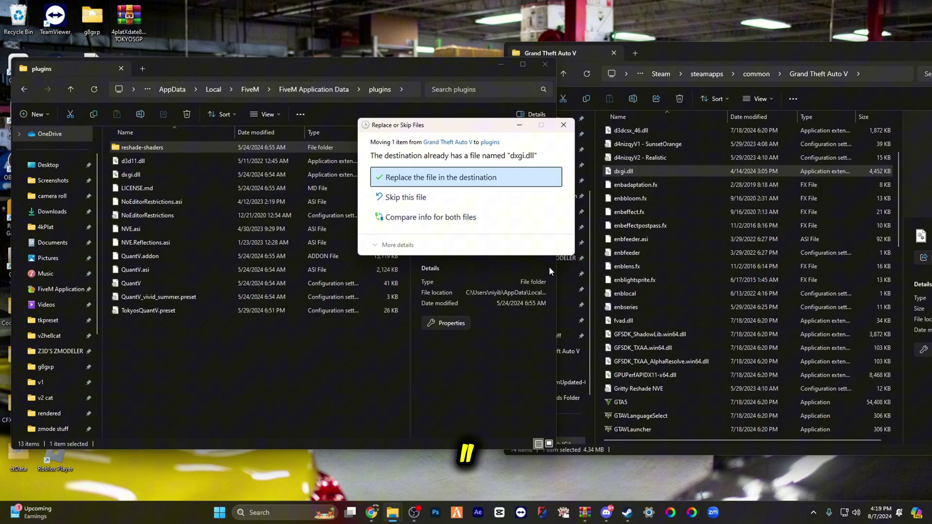
{"action": "left_click", "coordinate": [500, 179]}
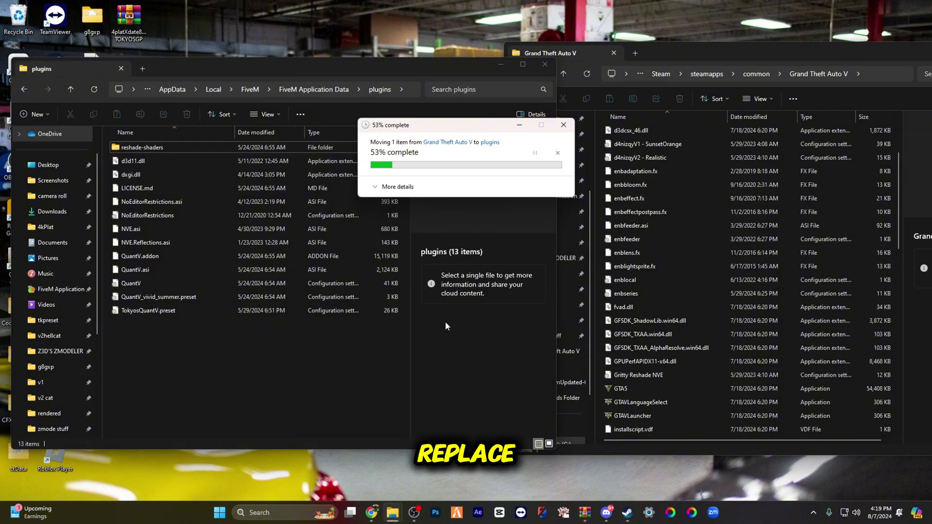
Step: Move the ReShade and ReShadePreset files into plugins, then drag the game window aside
{"action": "scroll", "coordinate": [644, 302], "scroll_direction": "down", "scroll_amount": 7}
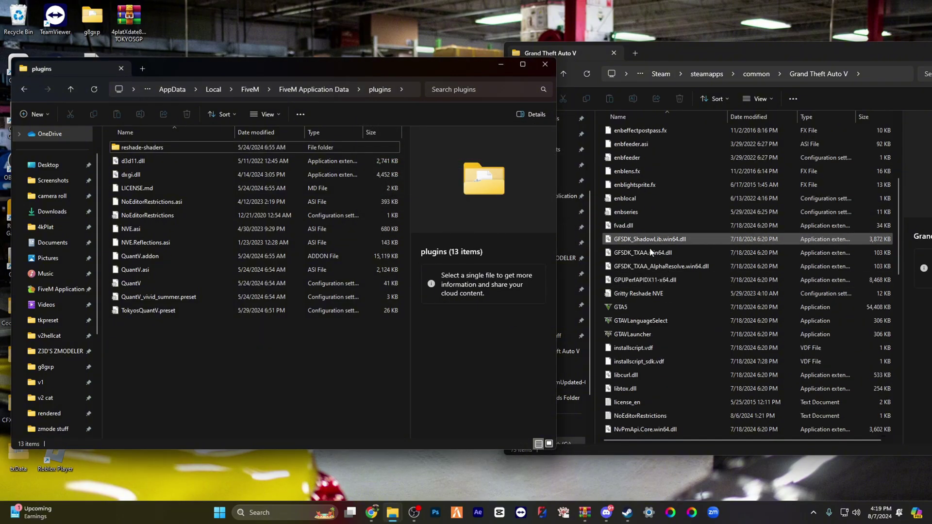
{"action": "scroll", "coordinate": [643, 281], "scroll_direction": "down", "scroll_amount": 5}
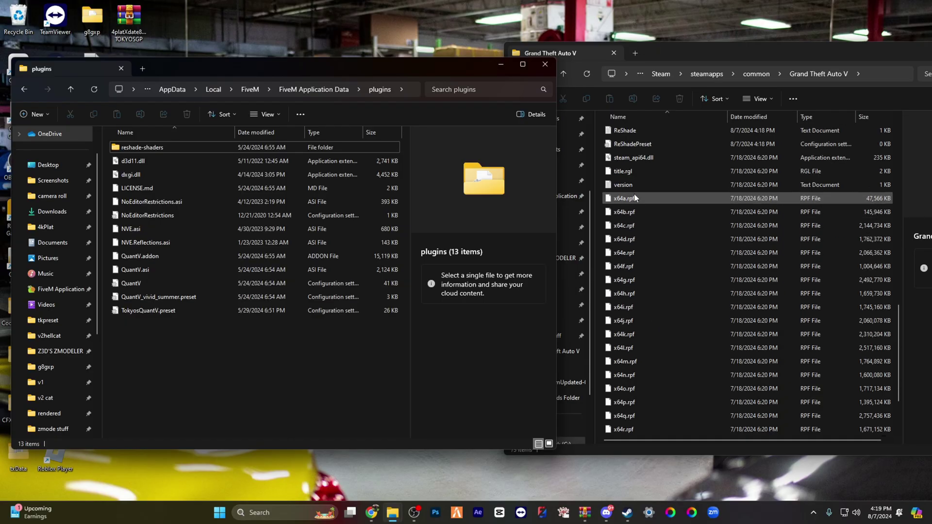
{"action": "scroll", "coordinate": [631, 204], "scroll_direction": "up", "scroll_amount": 3}
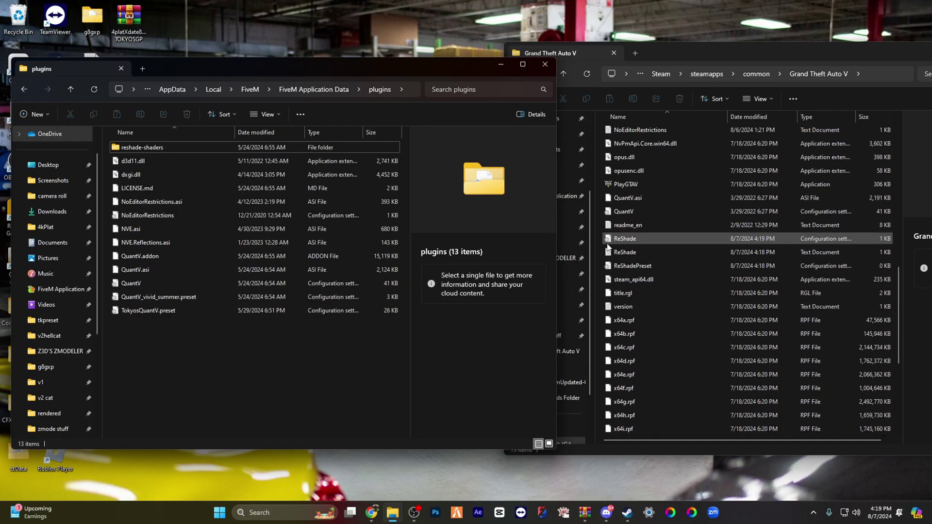
{"action": "mouse_move", "coordinate": [599, 235]}
{"action": "left_mouse_down"}
{"action": "mouse_move", "coordinate": [653, 268]}
{"action": "mouse_move", "coordinate": [323, 218]}
{"action": "mouse_move", "coordinate": [209, 304]}
{"action": "left_mouse_up"}
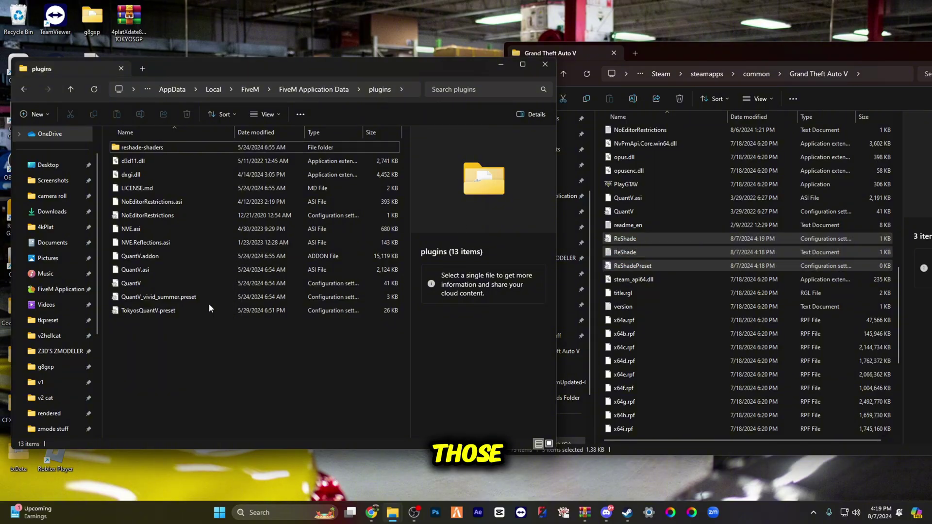
{"action": "scroll", "coordinate": [674, 276], "scroll_direction": "up", "scroll_amount": 5}
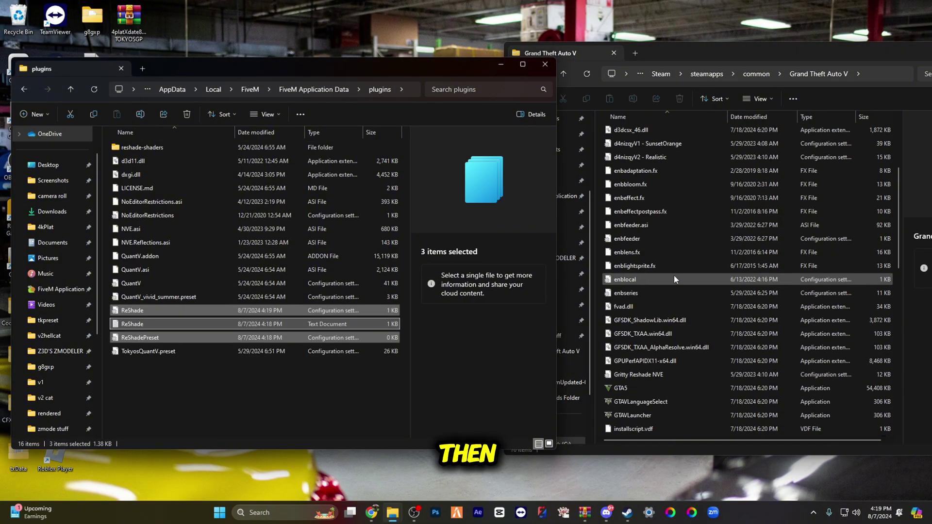
{"action": "left_click_drag", "start_coordinate": [715, 55], "coordinate": [671, 346]}
Step: In WinRAR, open the archive's plugins folder and extract all its files into FiveM's plugins, replacing matches
{"action": "left_click", "coordinate": [666, 212]}
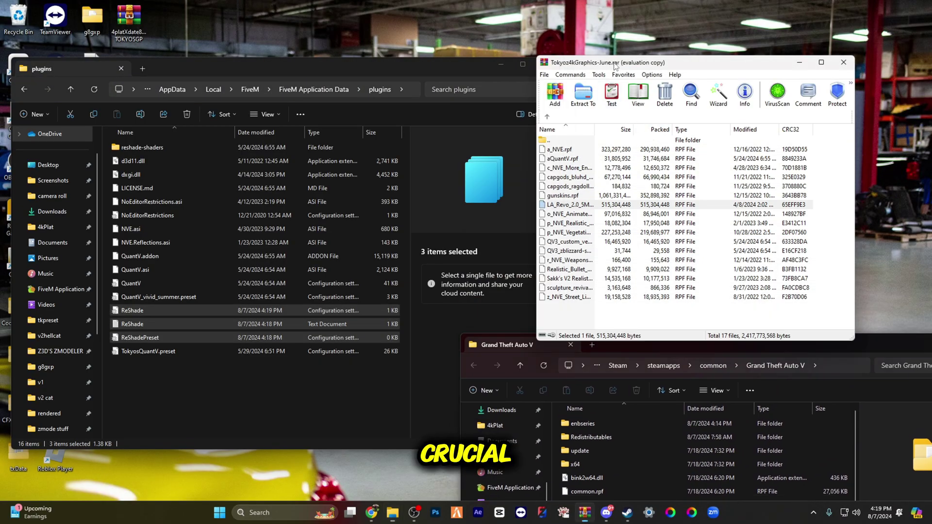
{"action": "left_click", "coordinate": [550, 119]}
{"action": "left_click", "coordinate": [559, 179]}
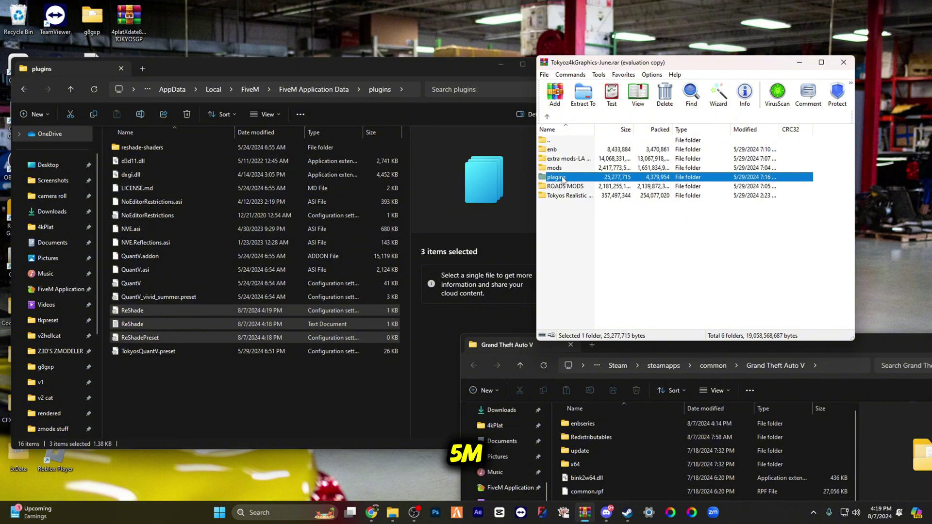
{"action": "double_click", "coordinate": [567, 181]}
{"action": "left_click_drag", "start_coordinate": [578, 281], "coordinate": [580, 153]}
{"action": "left_click_drag", "start_coordinate": [319, 262], "coordinate": [318, 263]}
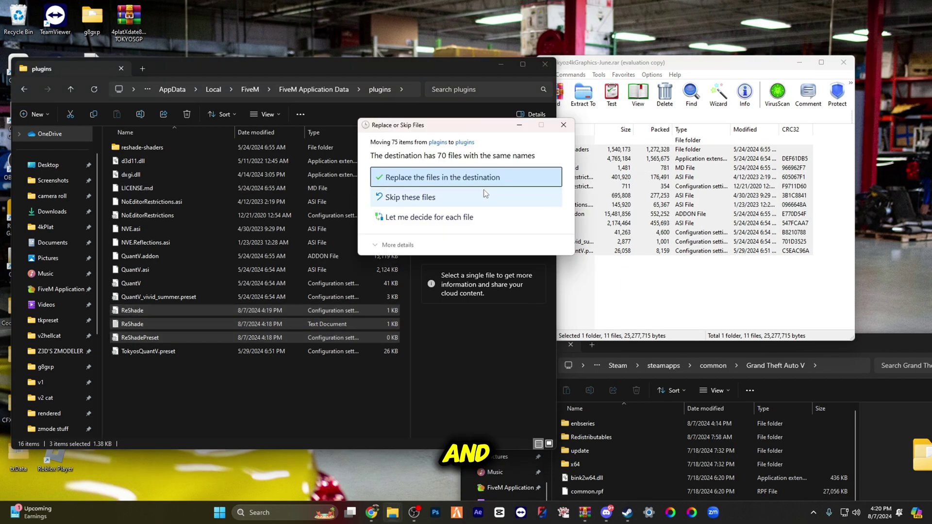
{"action": "left_click", "coordinate": [439, 180]}
Step: Extract the archive's plugins files into FiveM's plugins again, replacing the 70 matching files
{"action": "left_click", "coordinate": [618, 274]}
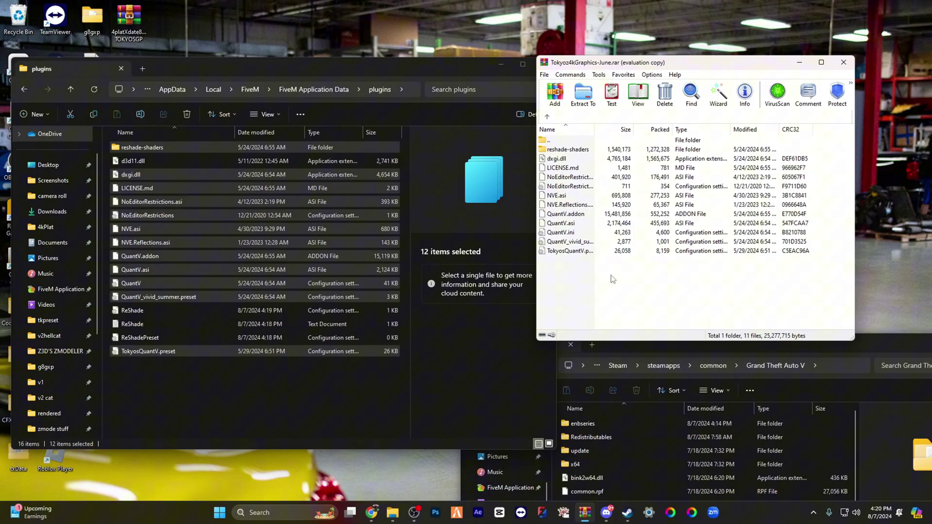
{"action": "left_click_drag", "start_coordinate": [602, 283], "coordinate": [596, 150]}
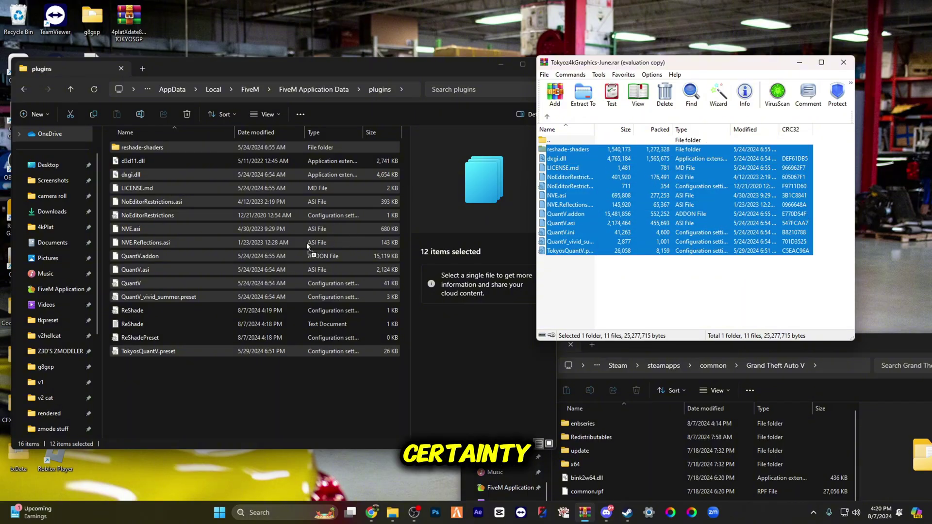
{"action": "left_click_drag", "start_coordinate": [307, 246], "coordinate": [308, 248]}
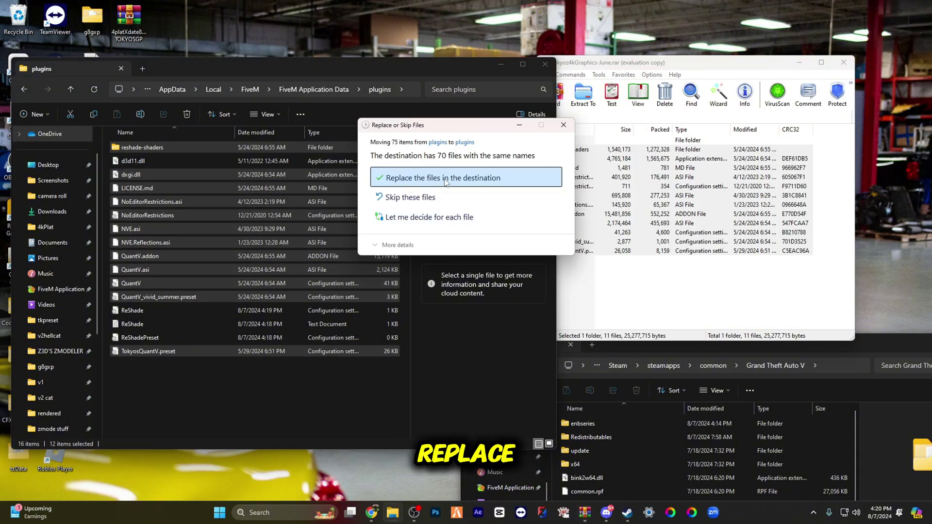
{"action": "left_click", "coordinate": [445, 182]}
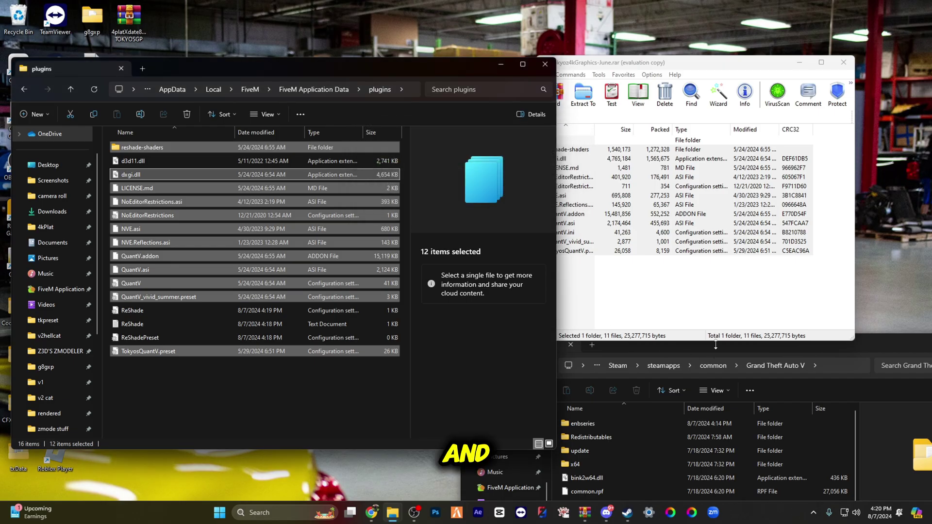
Step: Maximize the Grand Theft Auto V folder window, then restore it to its smaller size
{"action": "left_click", "coordinate": [672, 350]}
{"action": "double_click", "coordinate": [711, 337]}
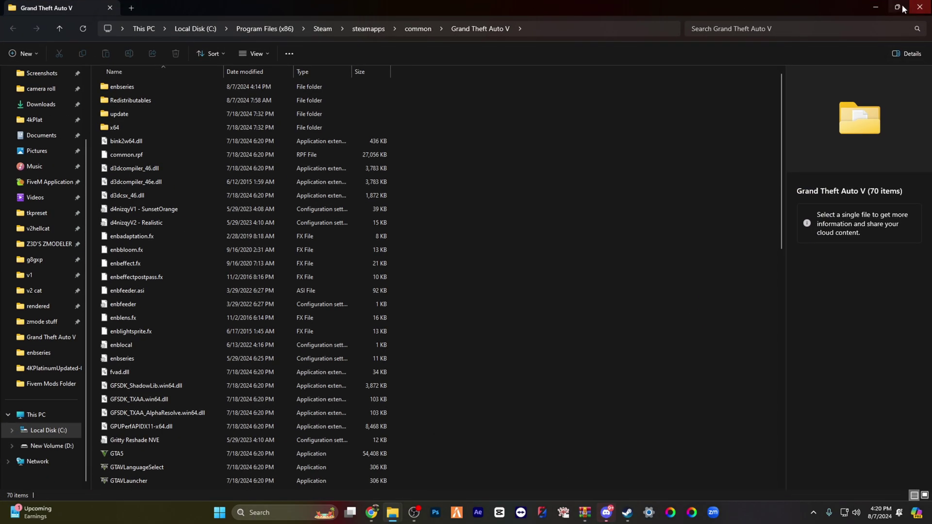
{"action": "left_click", "coordinate": [896, 7]}
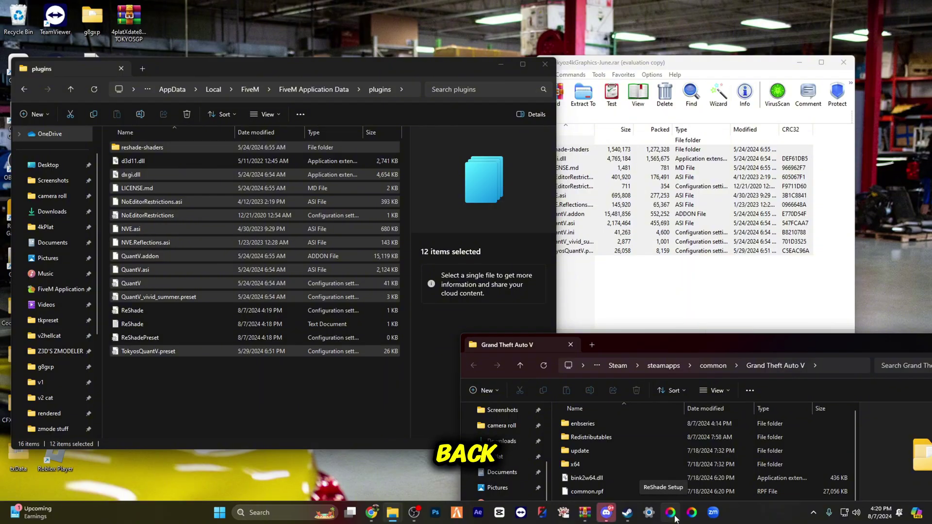
Step: Select Grand Theft Auto V (GTA5.exe) in ReShade Setup, accept the API and effects, and install
{"action": "left_click", "coordinate": [659, 498]}
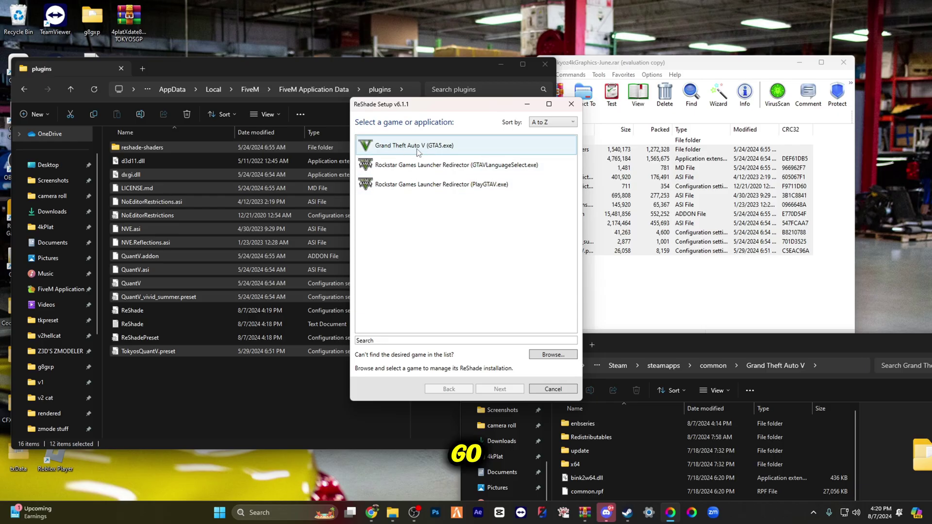
{"action": "left_click", "coordinate": [421, 152]}
{"action": "left_click", "coordinate": [511, 390]}
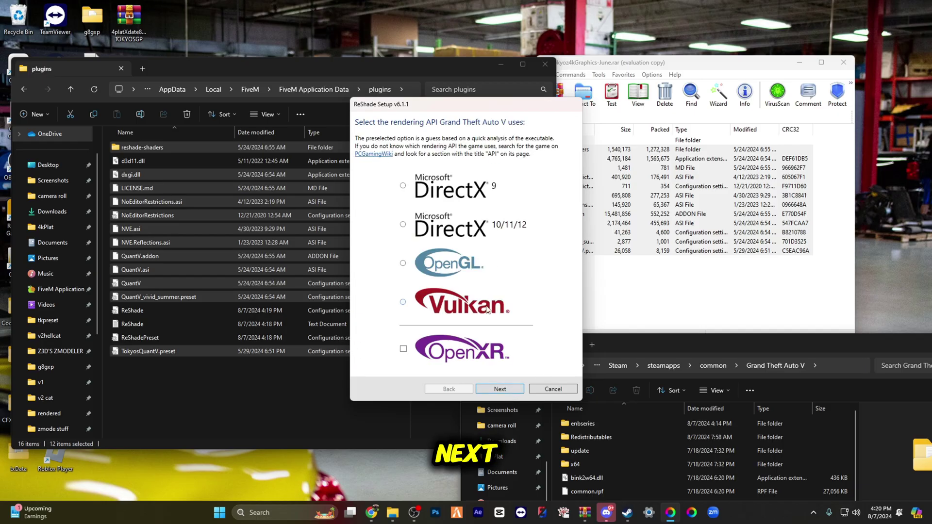
{"action": "left_click", "coordinate": [511, 389]}
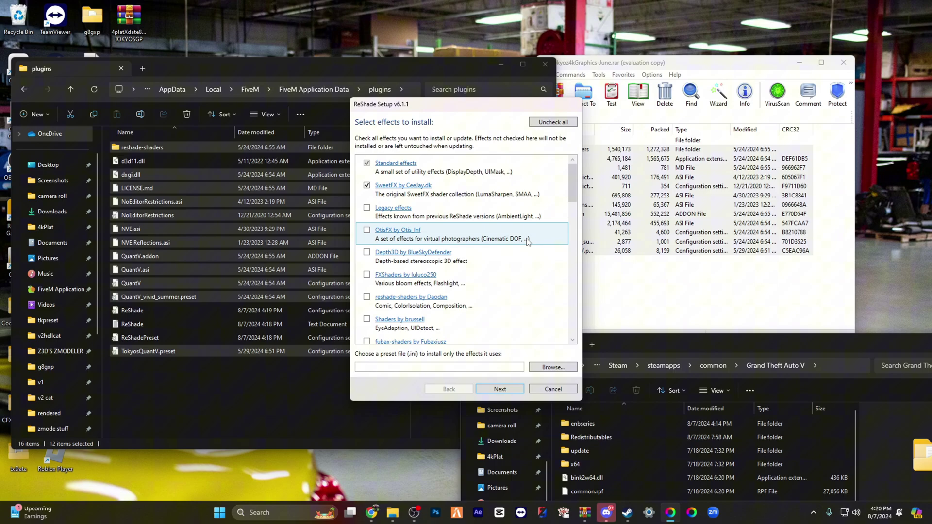
{"action": "left_click", "coordinate": [512, 388]}
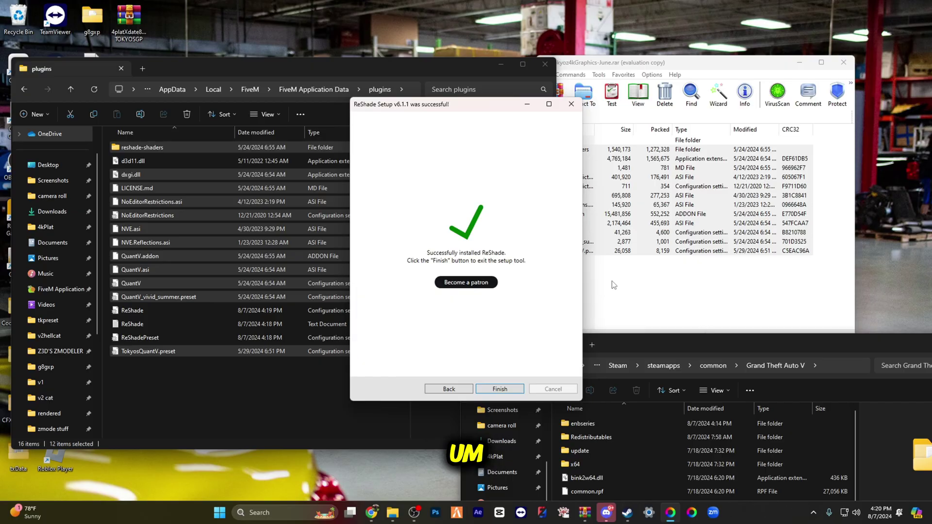
{"action": "left_click", "coordinate": [500, 389]}
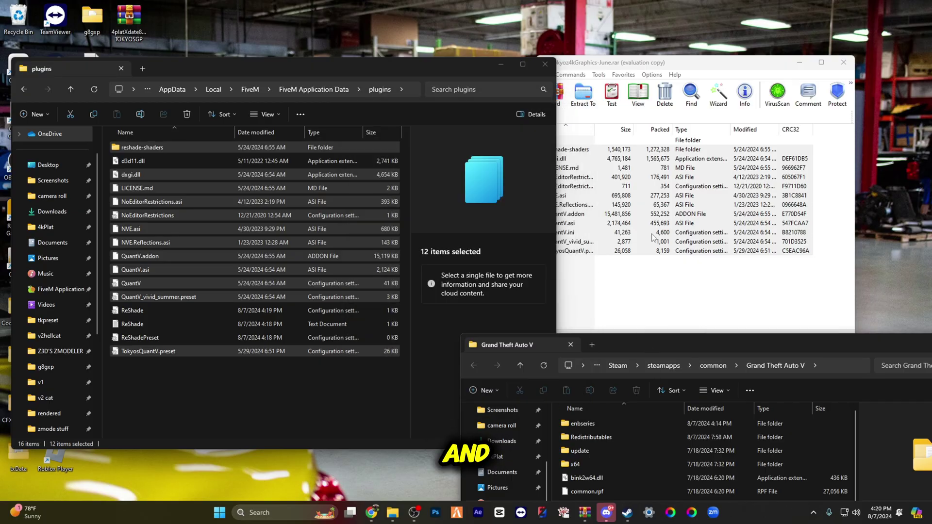